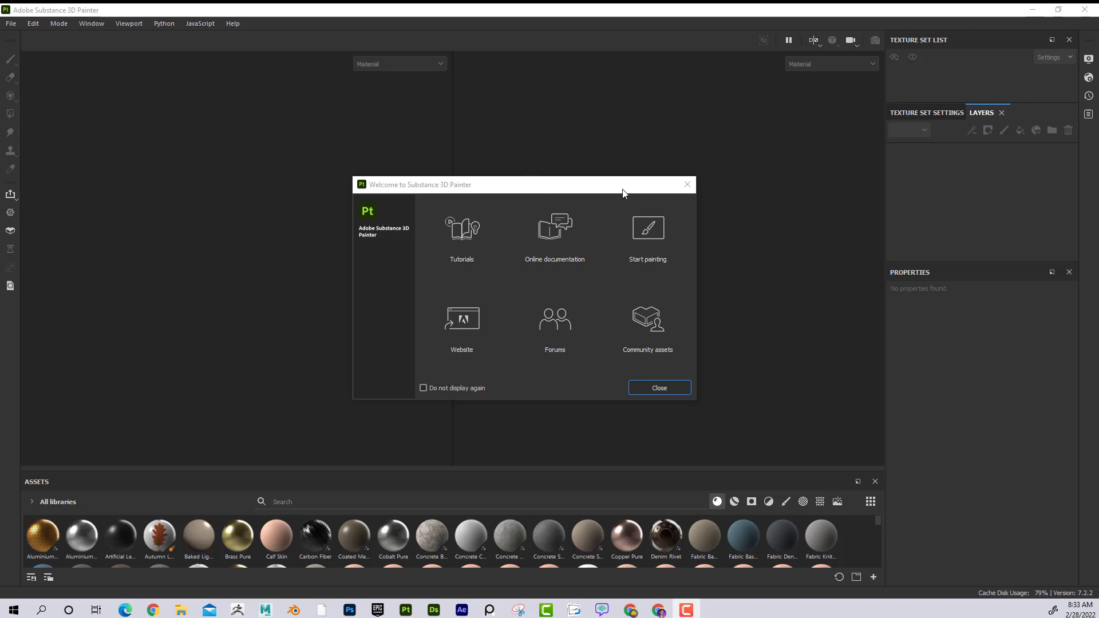
Close the Welcome to Substance 3D Painter dialog to reach the empty workspace.
drag(623, 189, 618, 165)
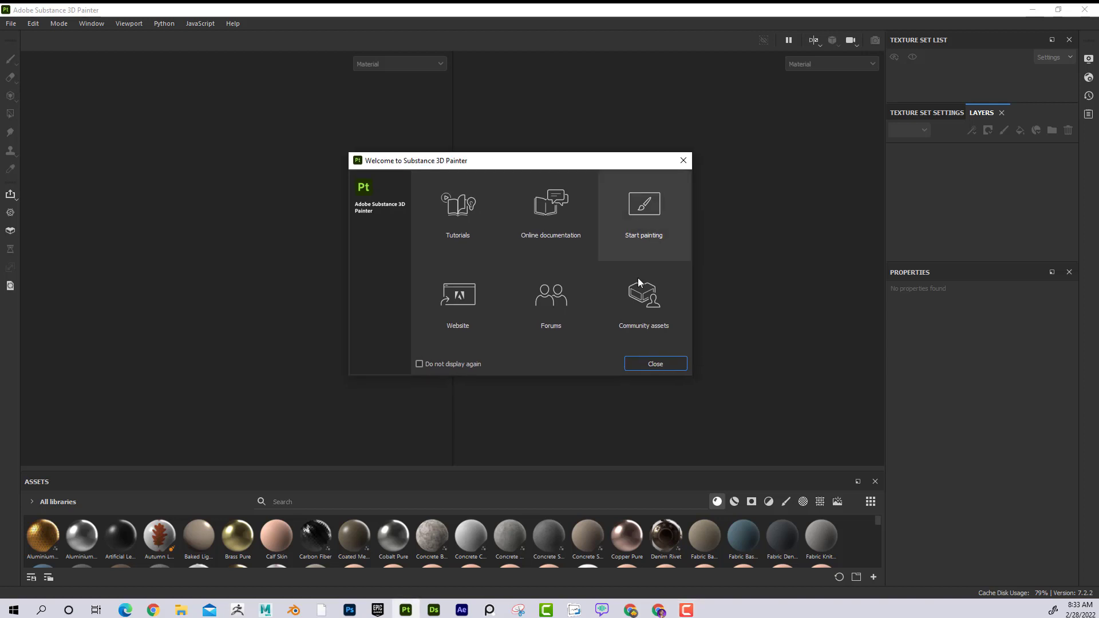
click(645, 366)
Start a new project using the ASM - PBR Metallic Roughness (starter_assets) template.
click(11, 23)
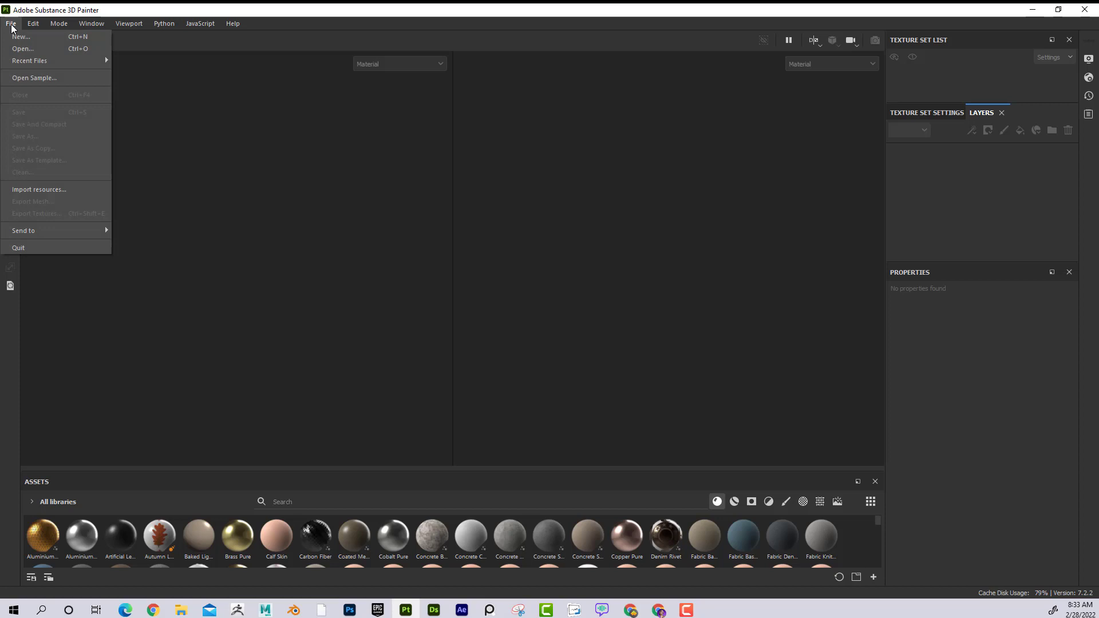
click(17, 35)
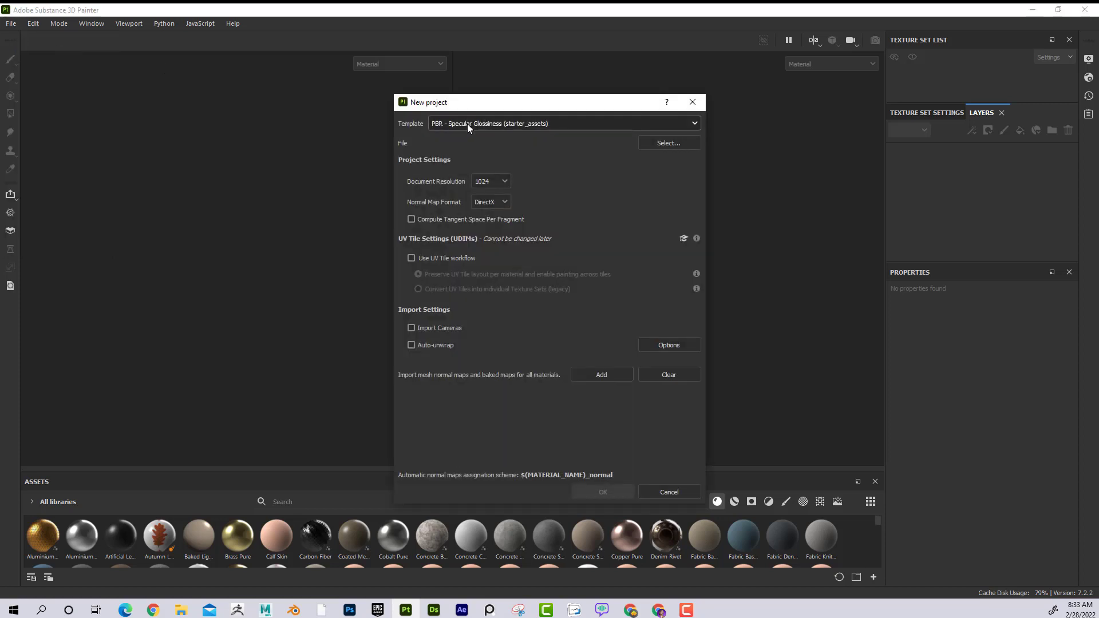
click(467, 123)
scroll(509, 191, down, 2)
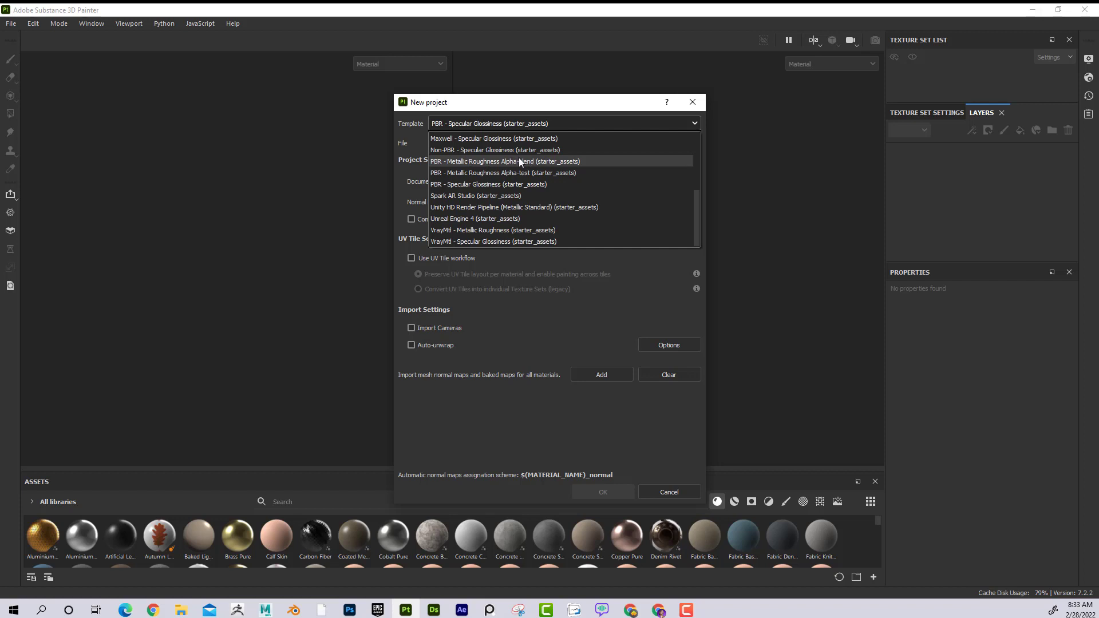
scroll(519, 157, up, 4)
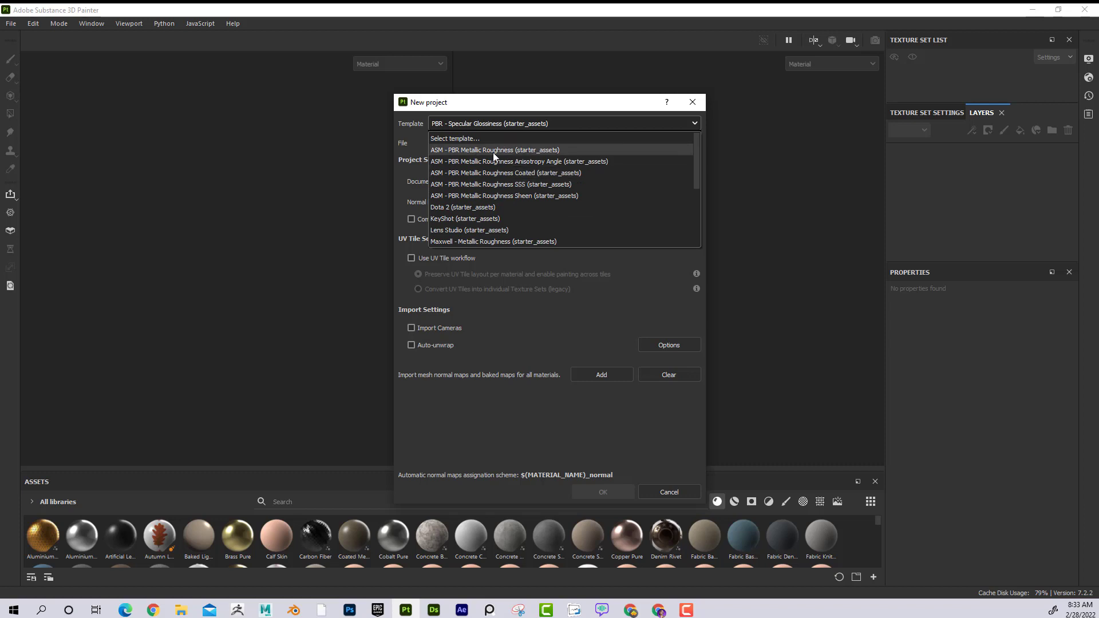
click(522, 149)
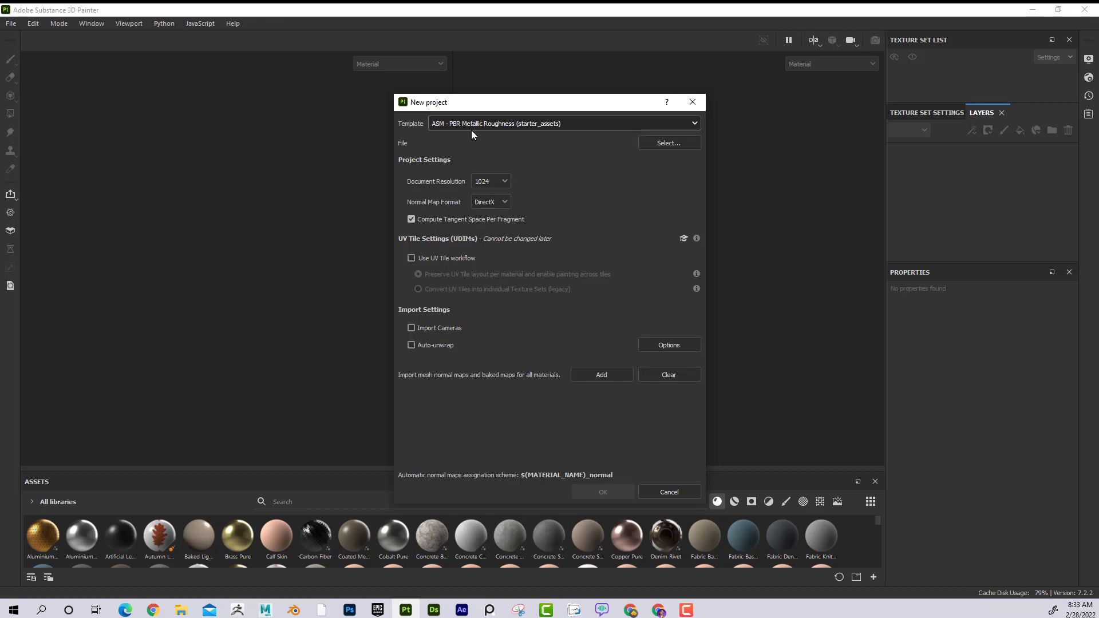
click(514, 123)
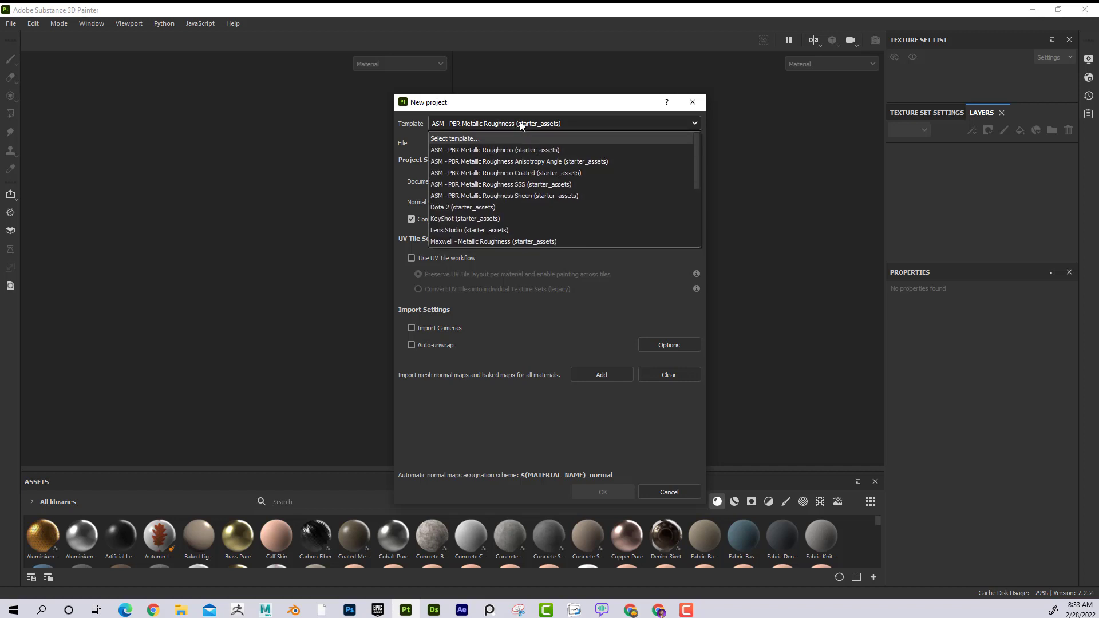
click(520, 122)
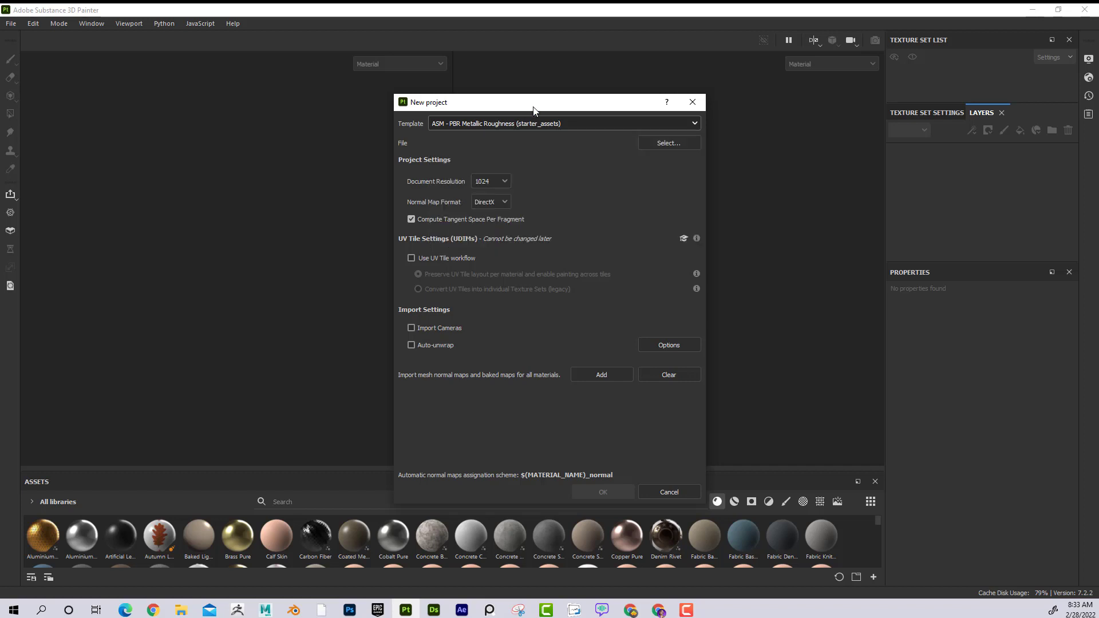
Load ShipFBX.fbx as the mesh, set document resolution to 2048, and create the project.
click(661, 144)
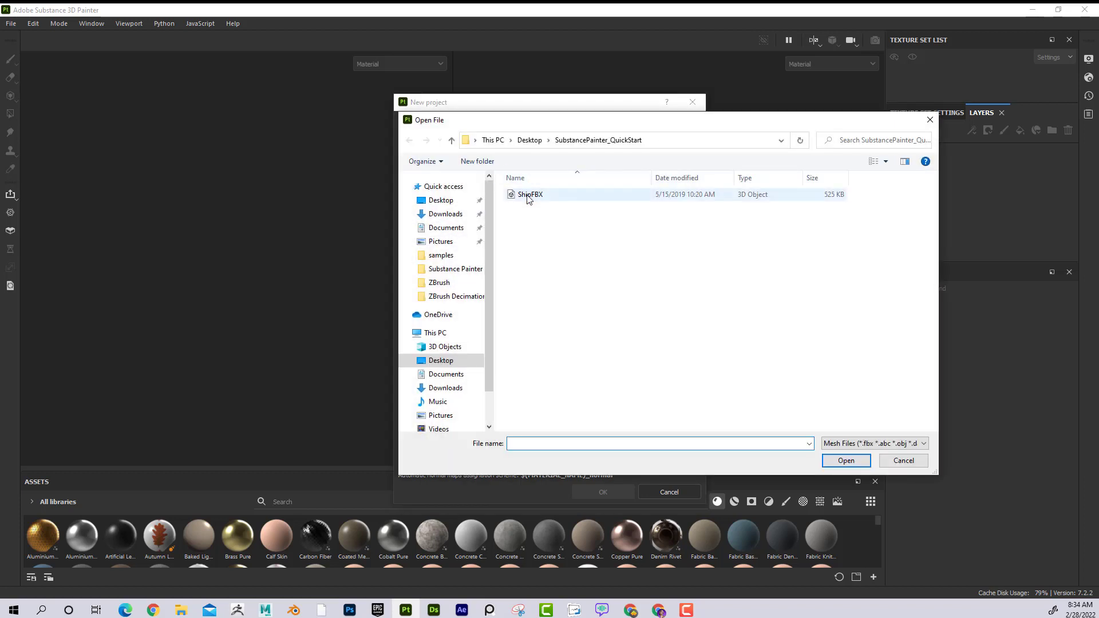
click(530, 195)
click(846, 461)
click(491, 182)
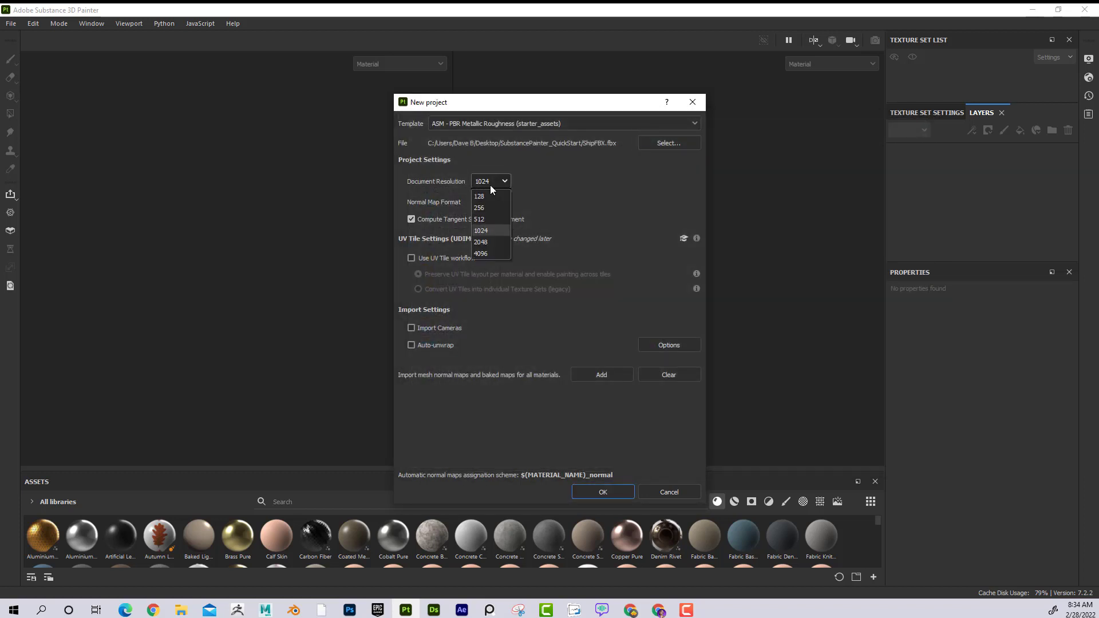
click(493, 242)
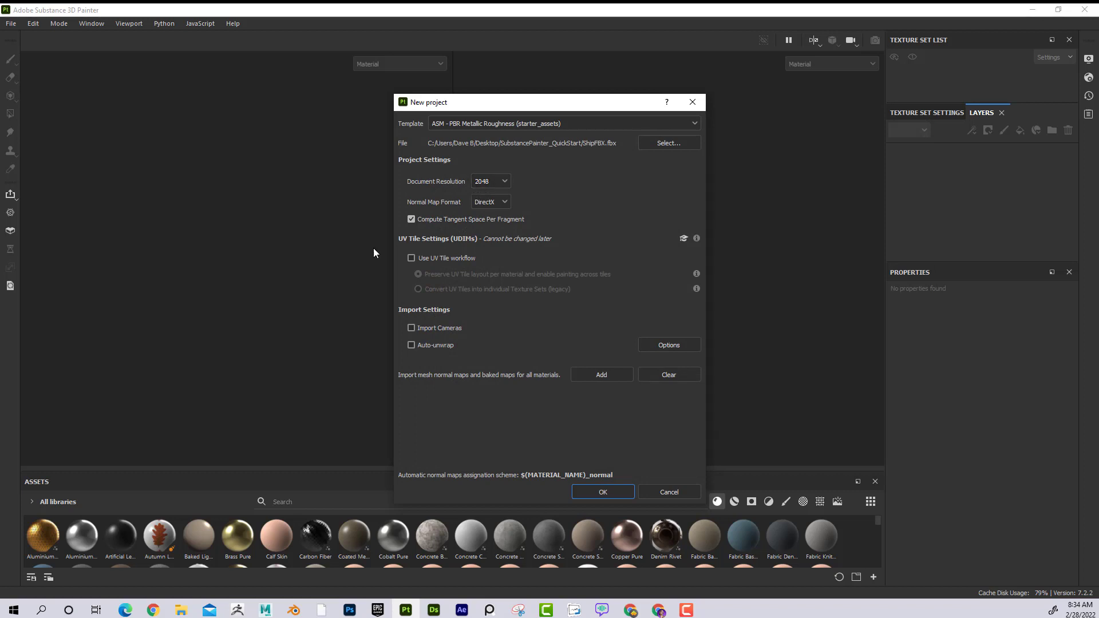
click(608, 496)
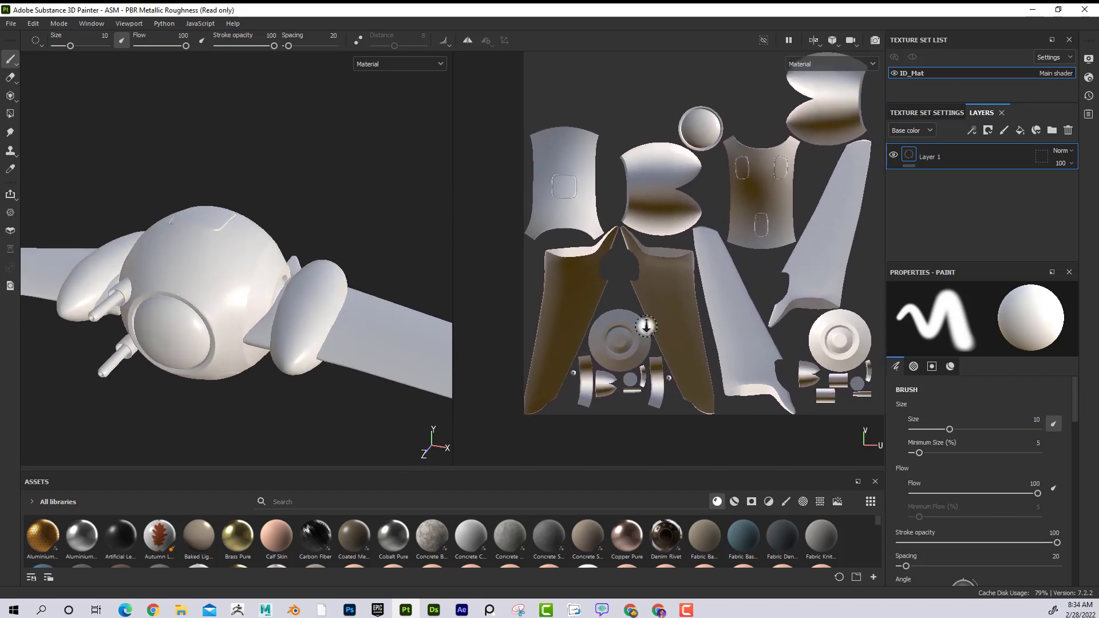
Zoom the viewport onto the ship's round front window and lower brush size to 5.21.
scroll(263, 247, up, 3)
mouse_move(263, 248)
alt+mouse_down()
mouse_move(206, 261)
mouse_move(319, 270)
alt+mouse_up()
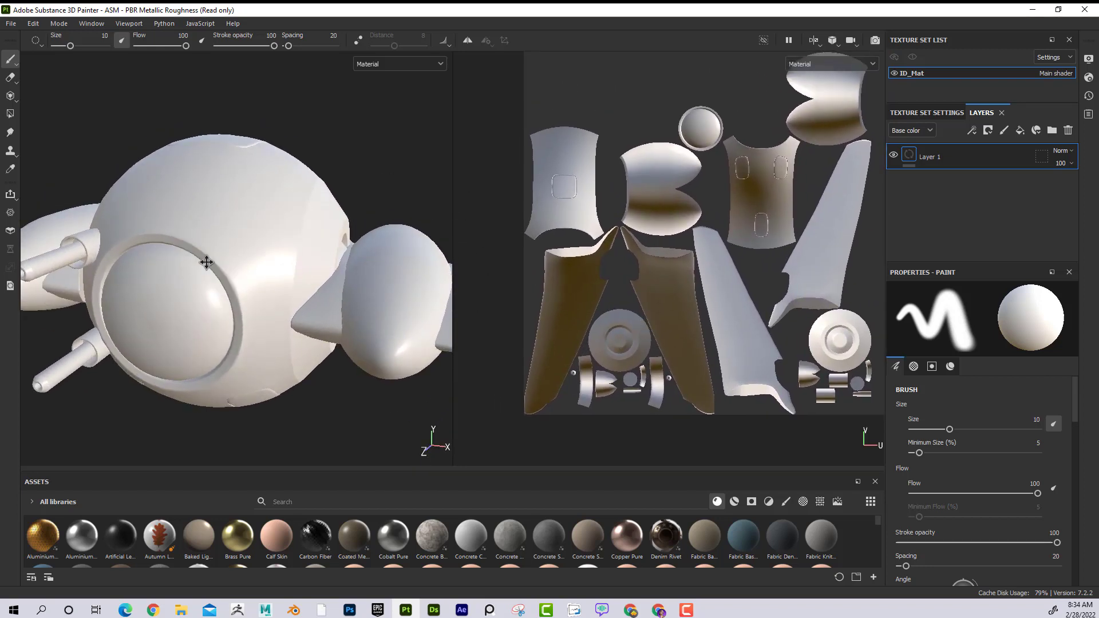
ctrl+right_drag(319, 270, 304, 275)
scroll(303, 275, up, 2)
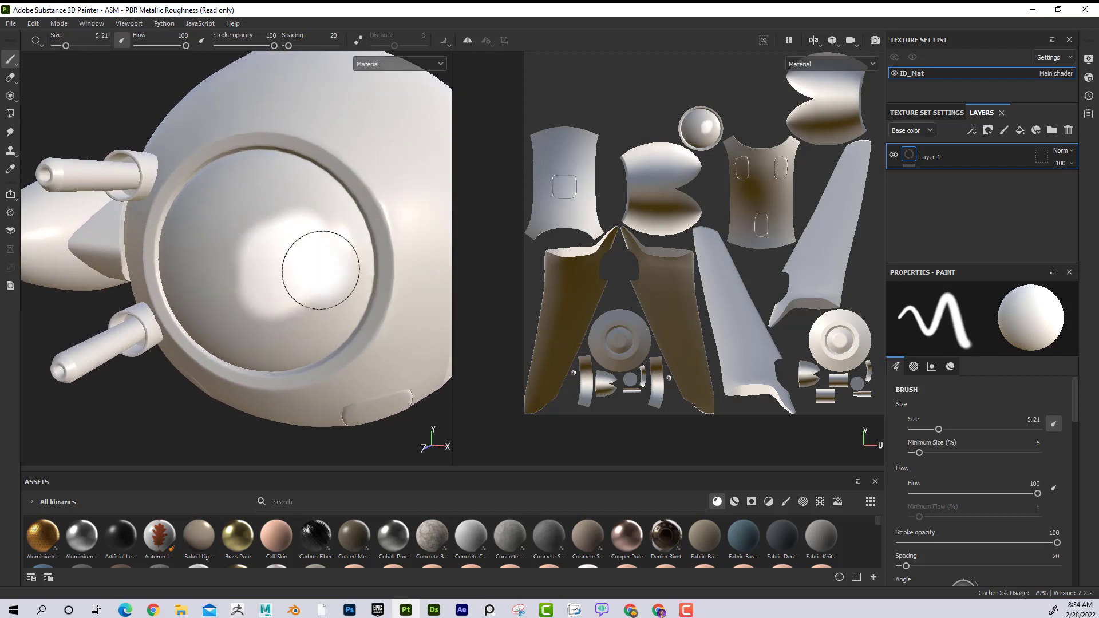
scroll(983, 435, down, 5)
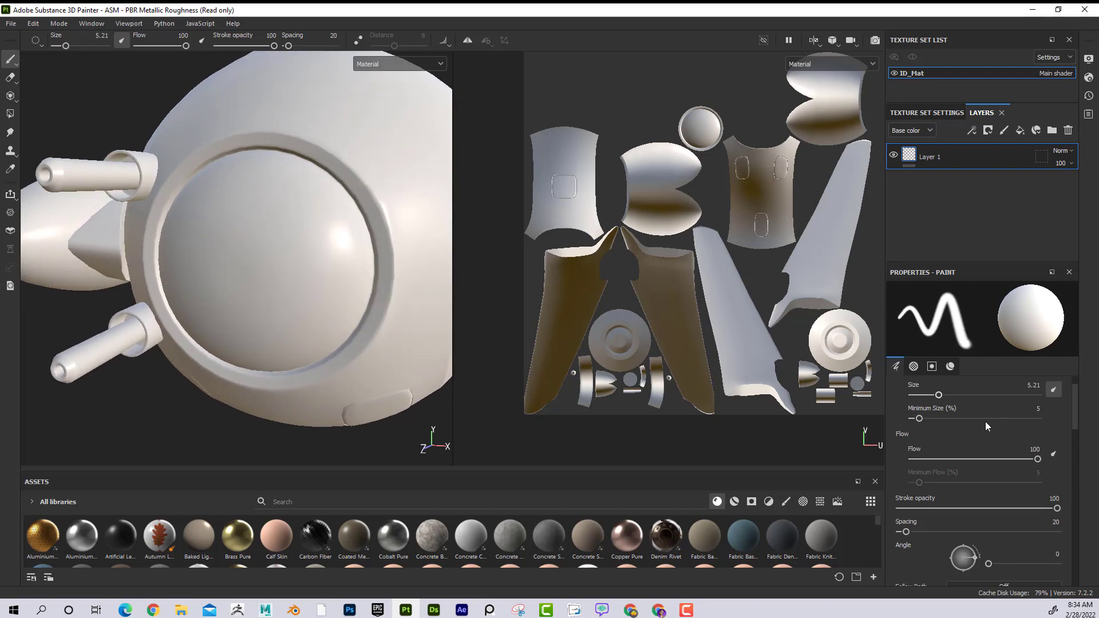
scroll(964, 435, down, 8)
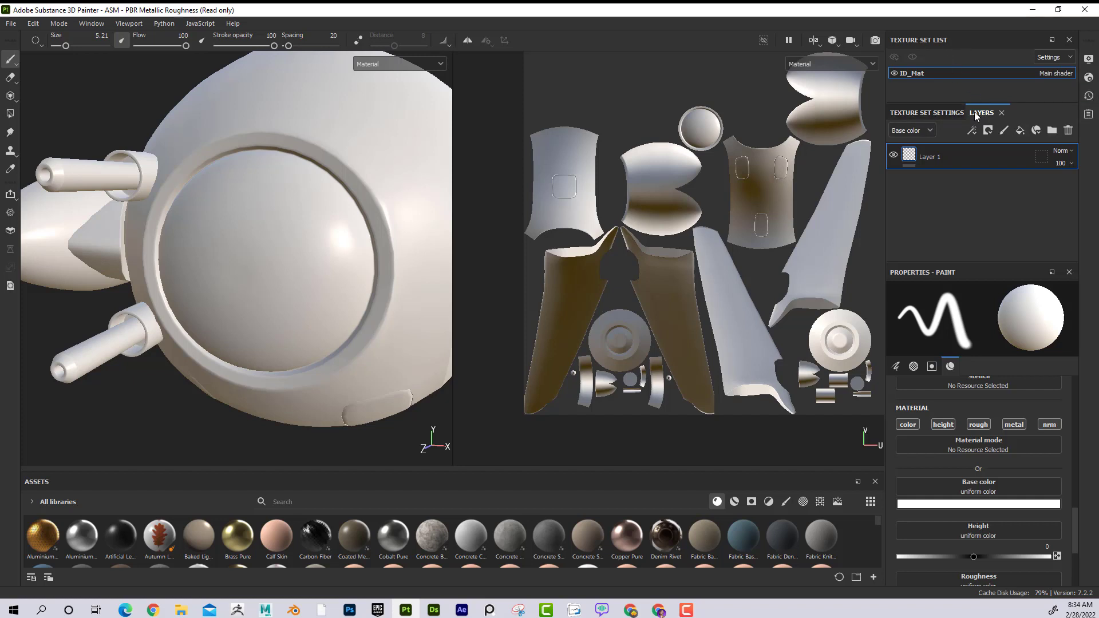
Add an Opacity channel to ID_Mat from the Unsupported by shader list in Texture Set Settings.
click(939, 110)
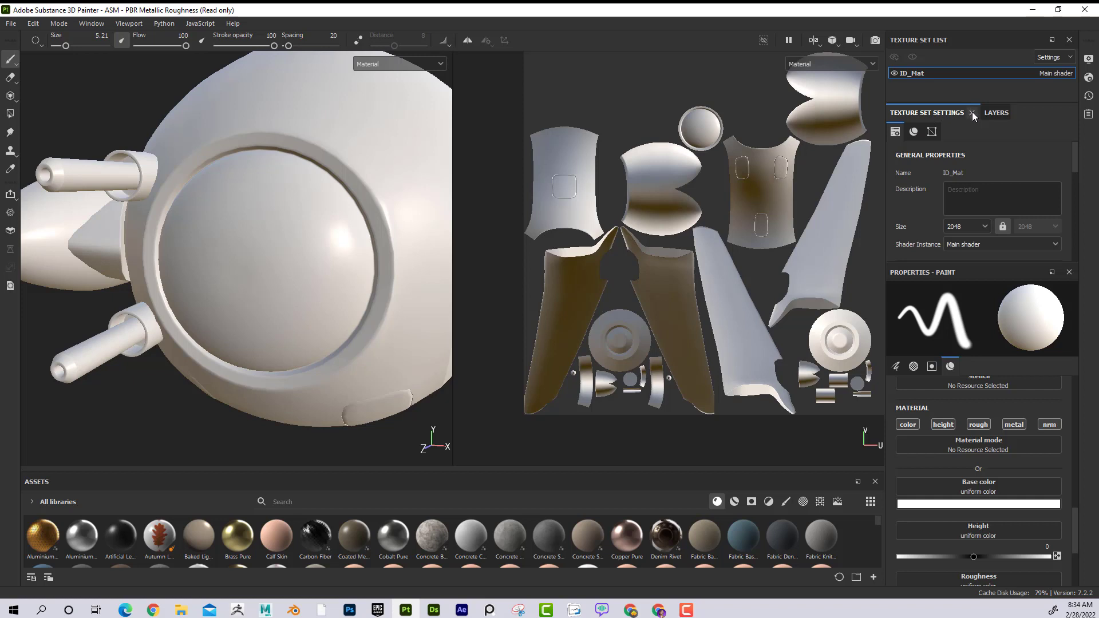
click(971, 113)
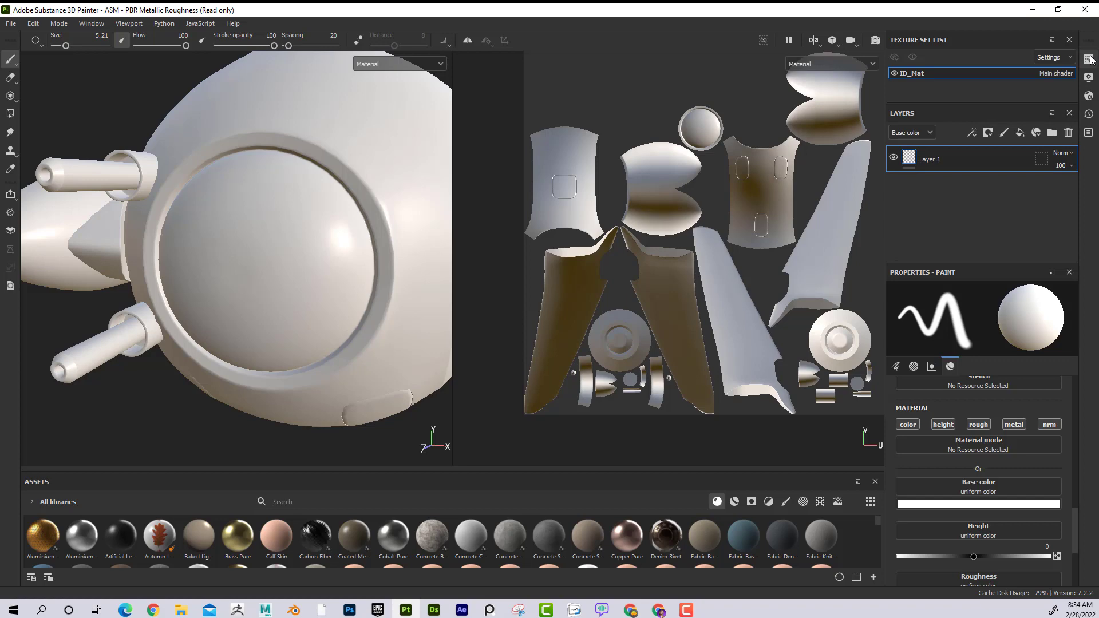
click(1090, 60)
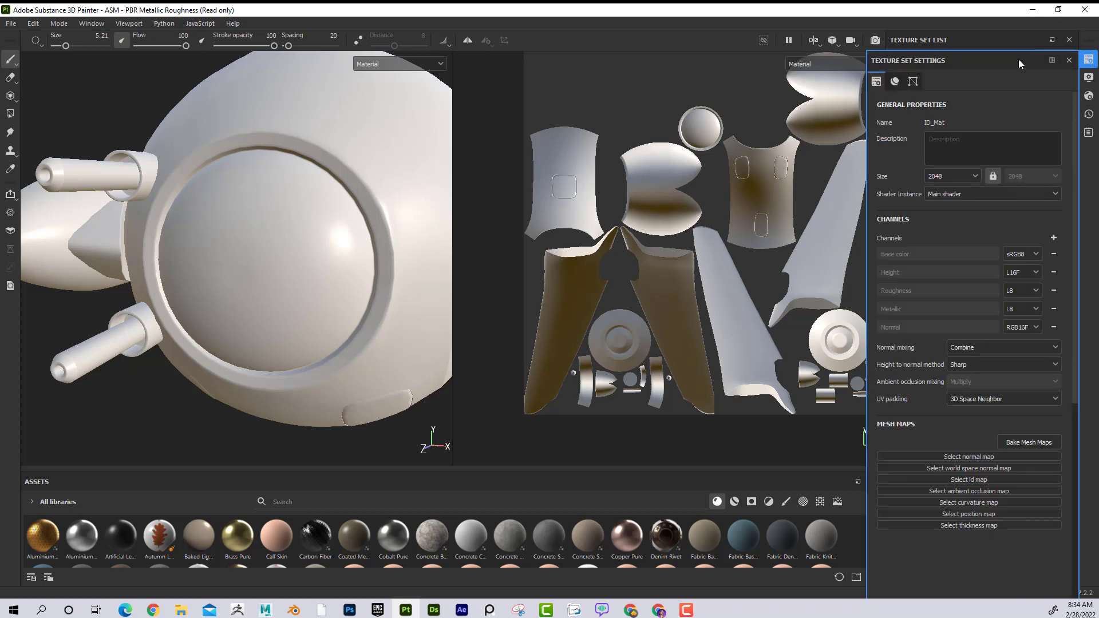
drag(1019, 60, 781, 90)
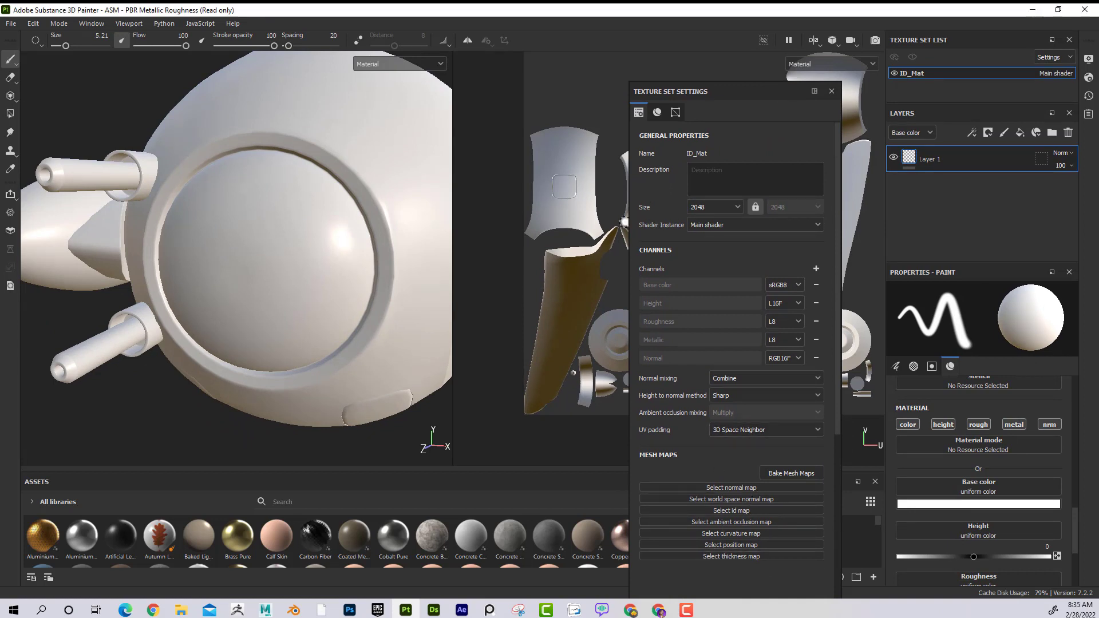
click(816, 268)
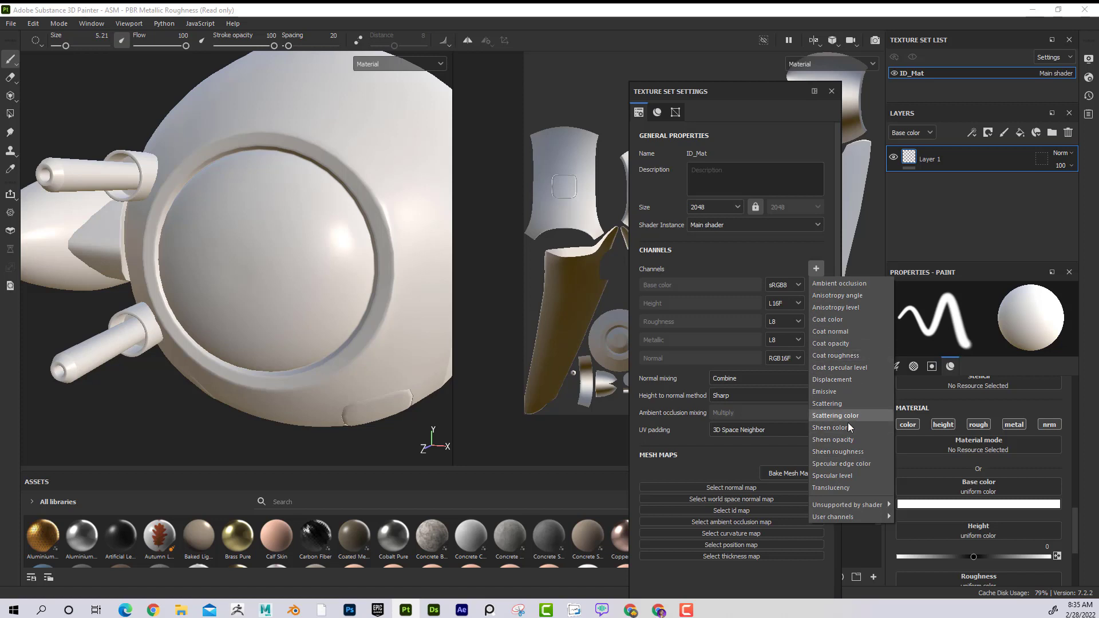
mouse_move(854, 507)
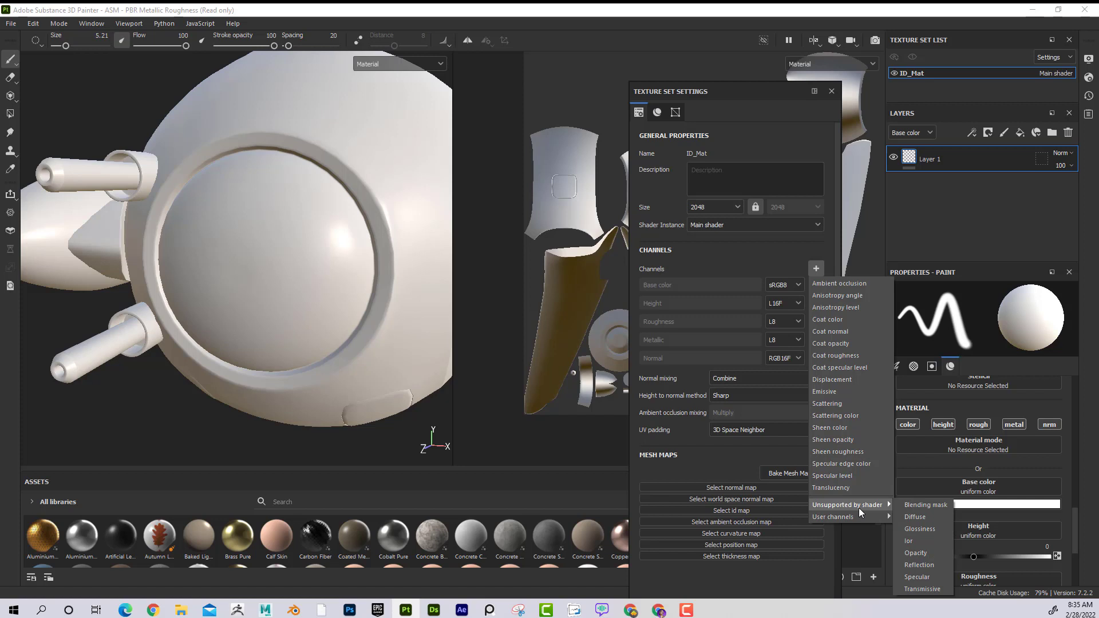
click(935, 553)
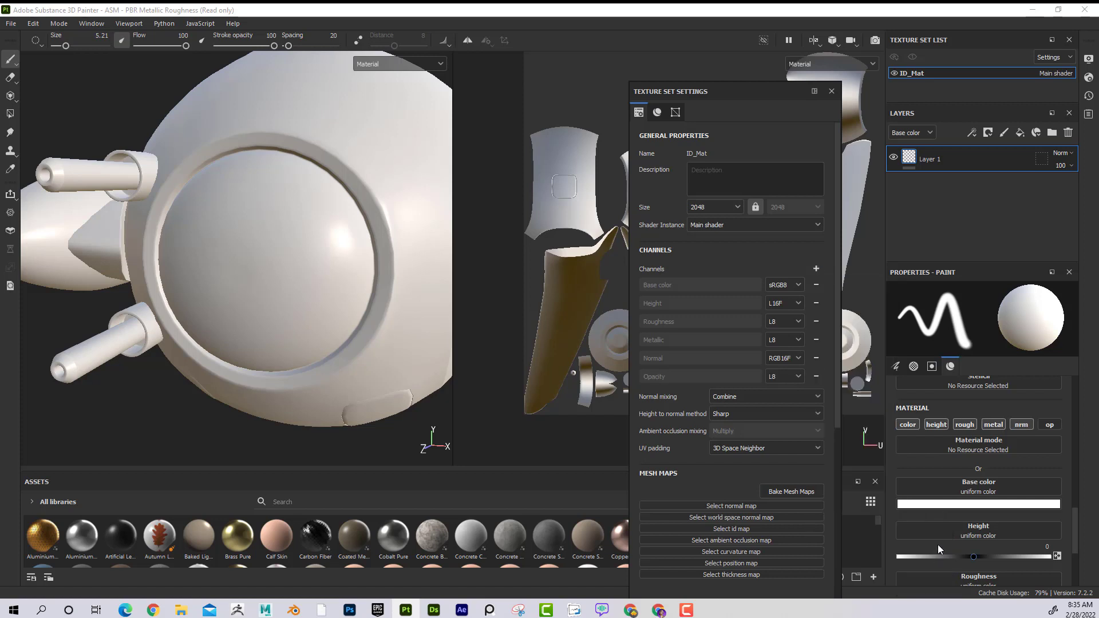
click(832, 91)
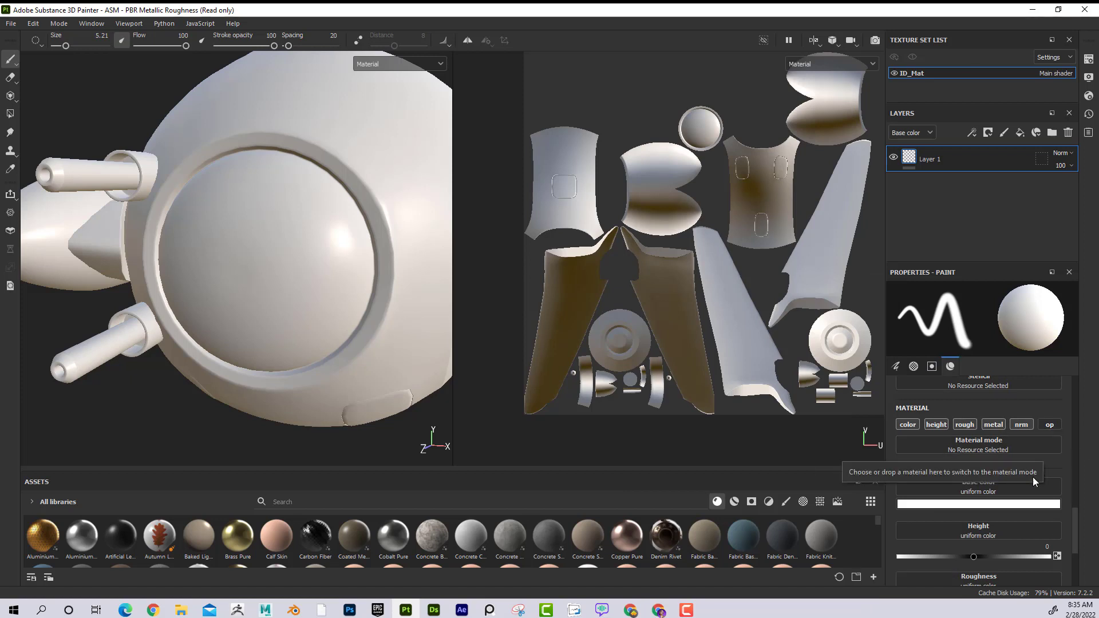
Turn off the brush's color, height, rough, metal and nrm channels and enable op.
click(909, 424)
click(936, 424)
click(965, 424)
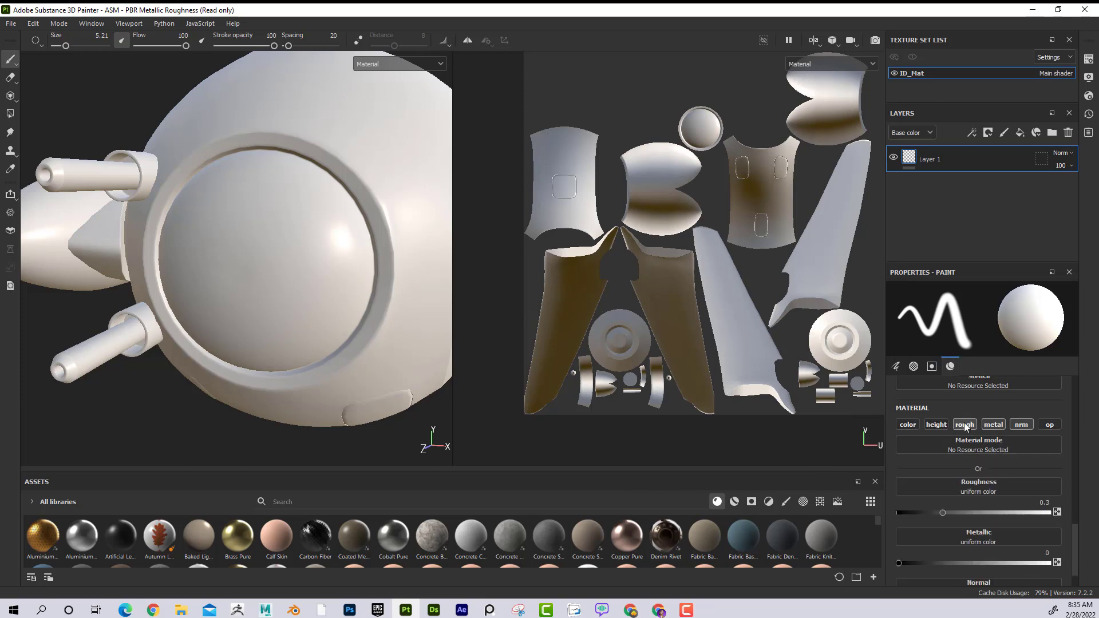
click(992, 423)
click(1021, 424)
click(1042, 426)
click(1047, 424)
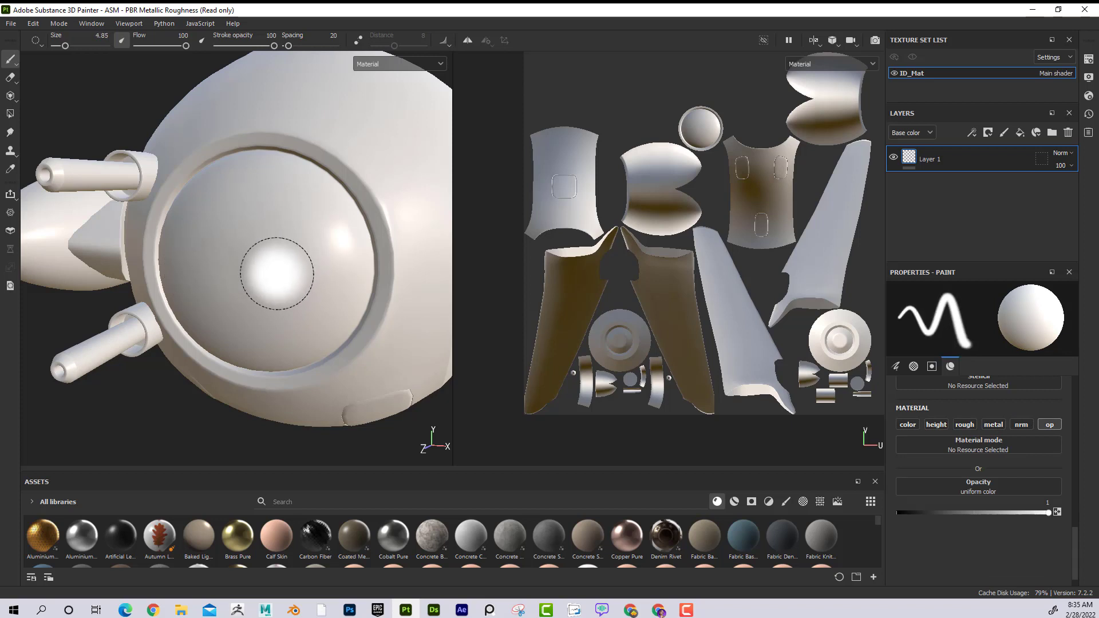
ctrl+right_drag(275, 263, 274, 282)
mouse_move(274, 281)
alt+mouse_down()
mouse_move(253, 265)
mouse_move(277, 265)
alt+mouse_up()
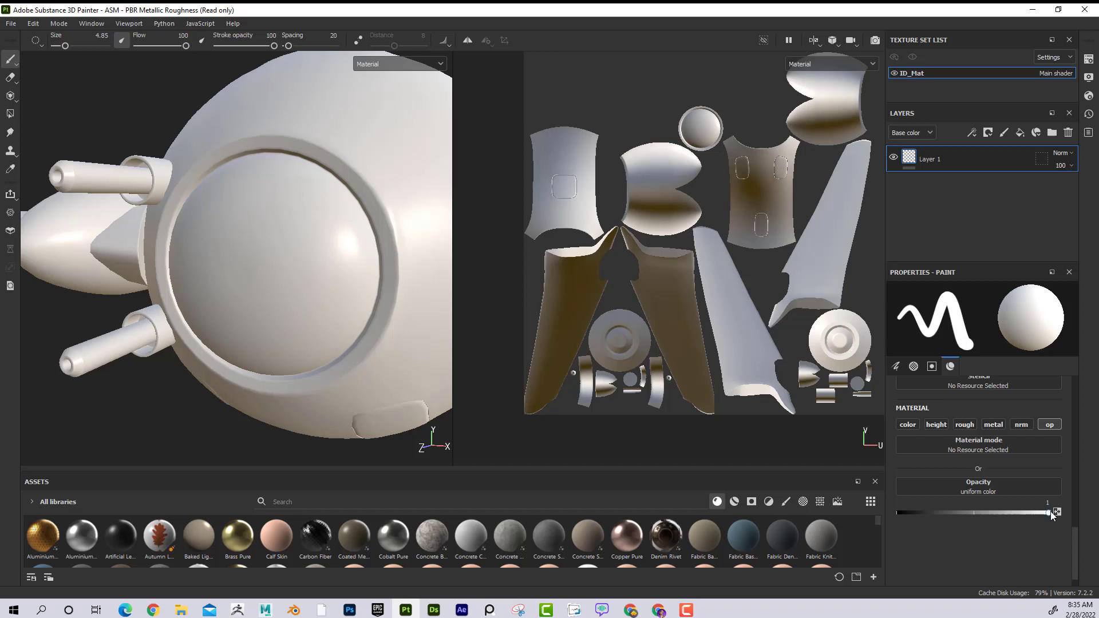
Set the brush's Opacity value to 1.
drag(1046, 513, 897, 513)
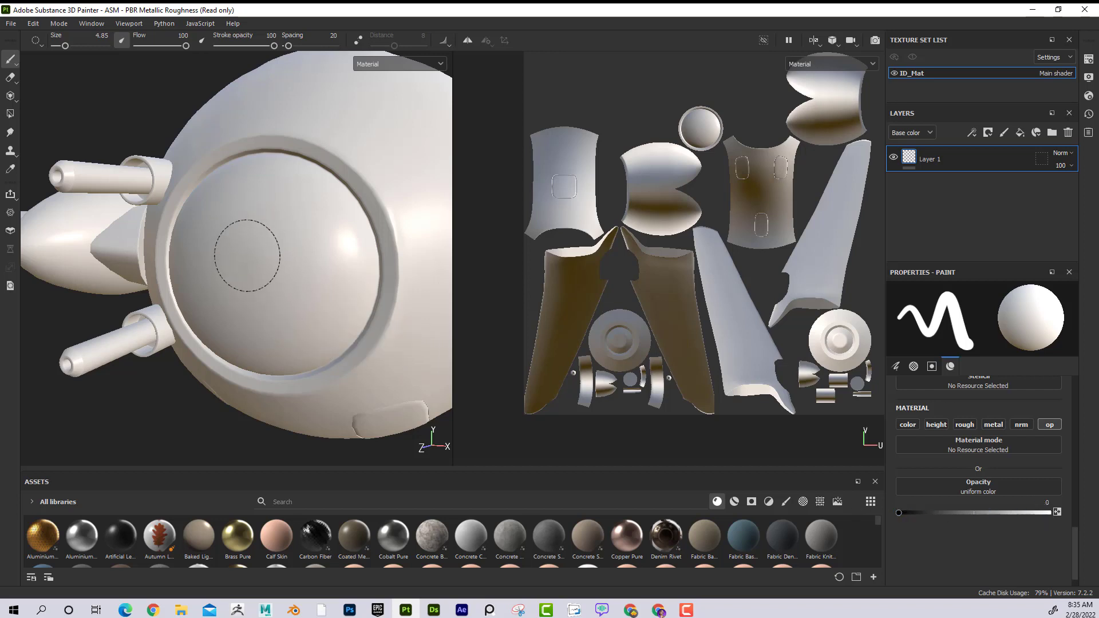
alt+drag(279, 320, 327, 351)
alt+right_drag(327, 352, 343, 372)
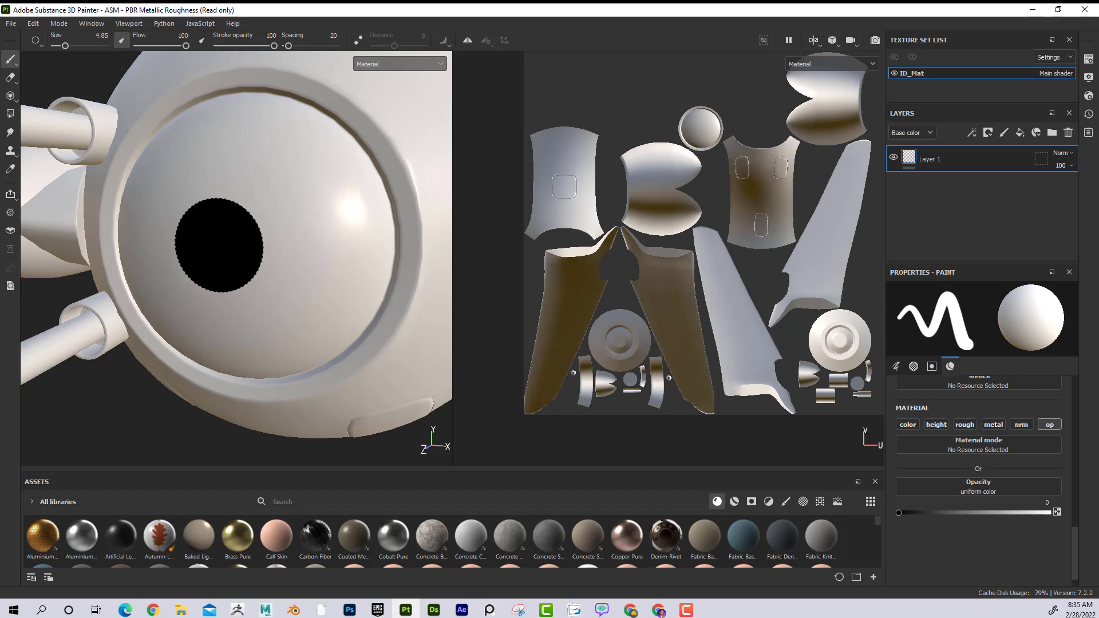
click(1057, 513)
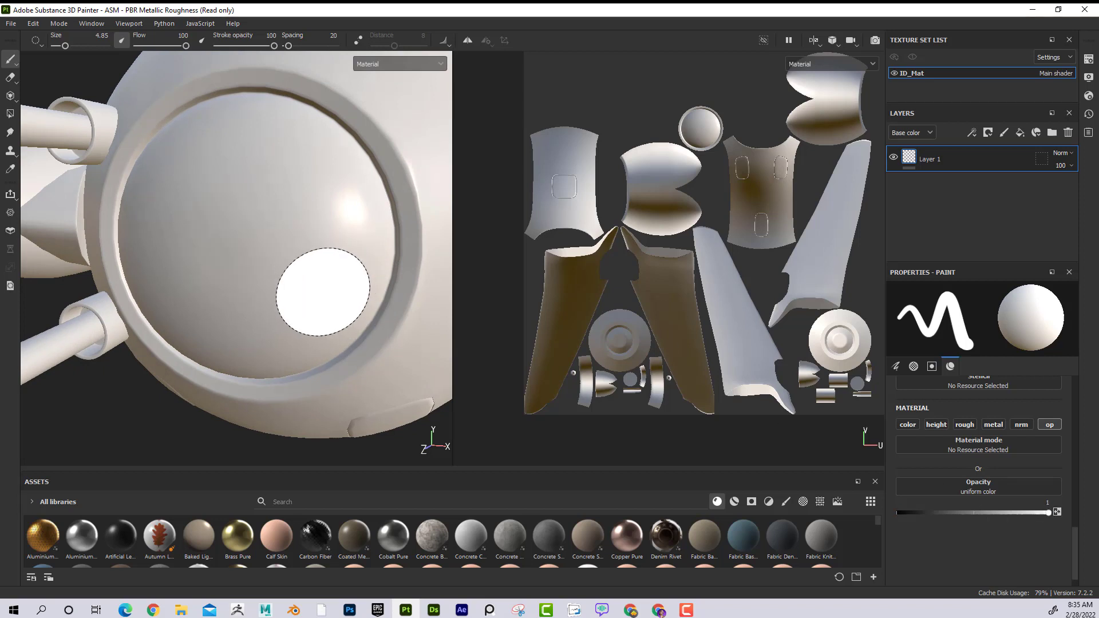
mouse_move(289, 221)
alt+mouse_down()
mouse_move(307, 269)
mouse_move(237, 290)
mouse_move(245, 294)
alt+mouse_up()
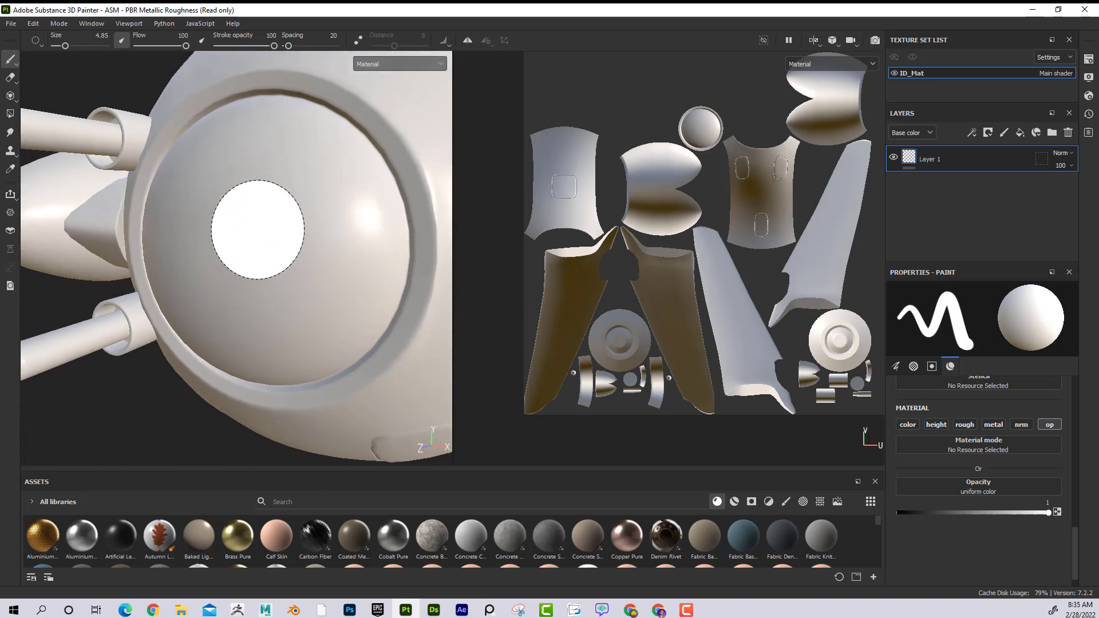
Switch the main shader from asm-metal-rough to pbr-metal-rough-with-alpha-blending.
click(1089, 96)
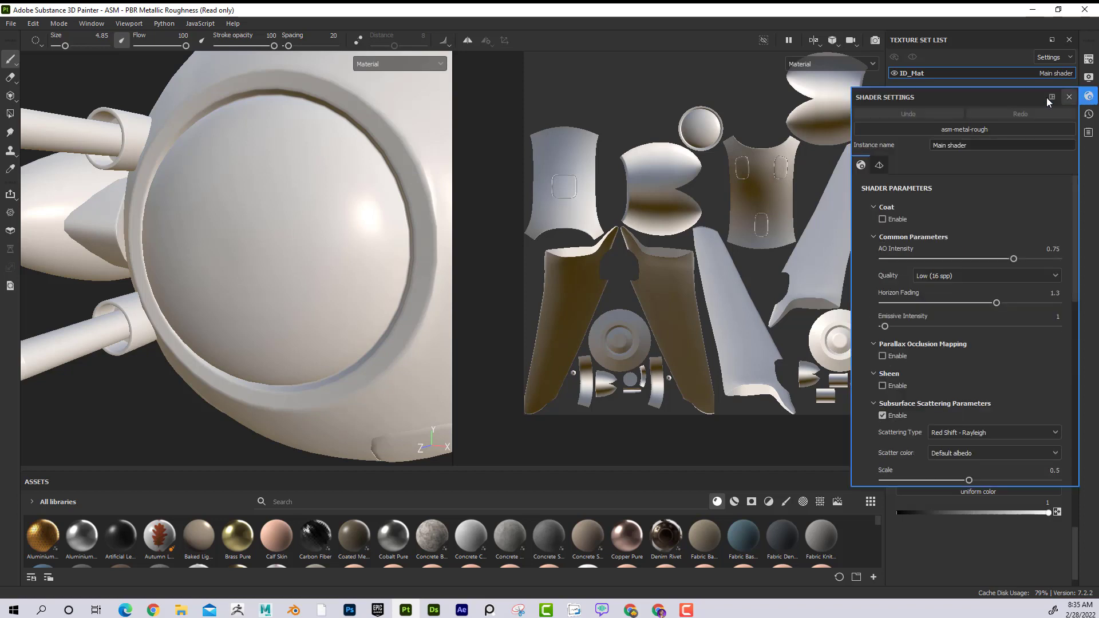
click(972, 129)
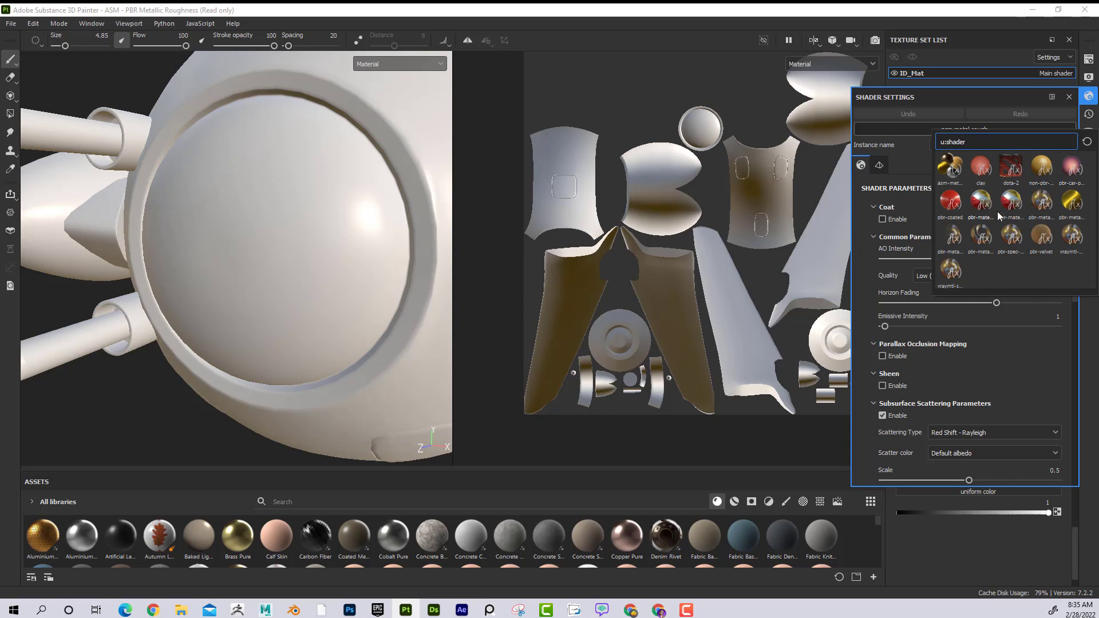
mouse_move(1003, 212)
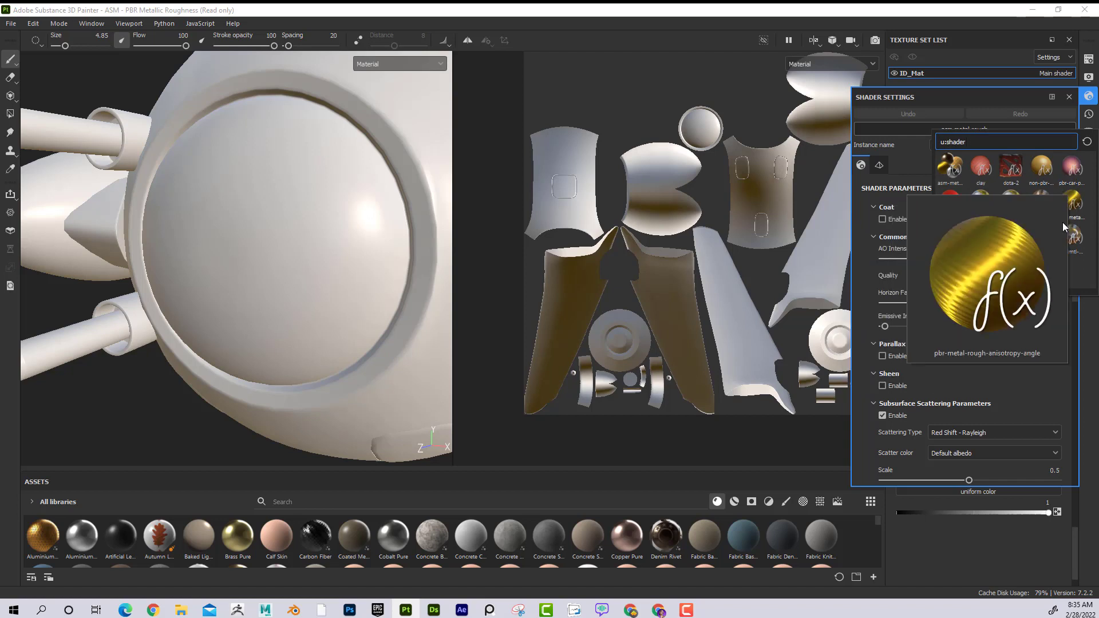
mouse_move(954, 234)
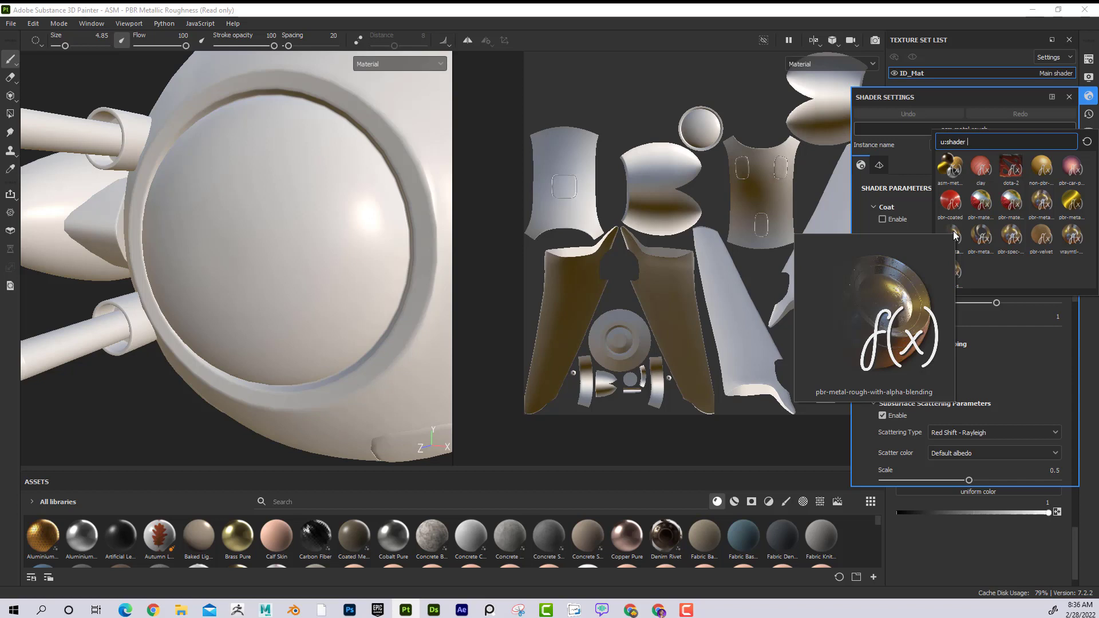
click(953, 231)
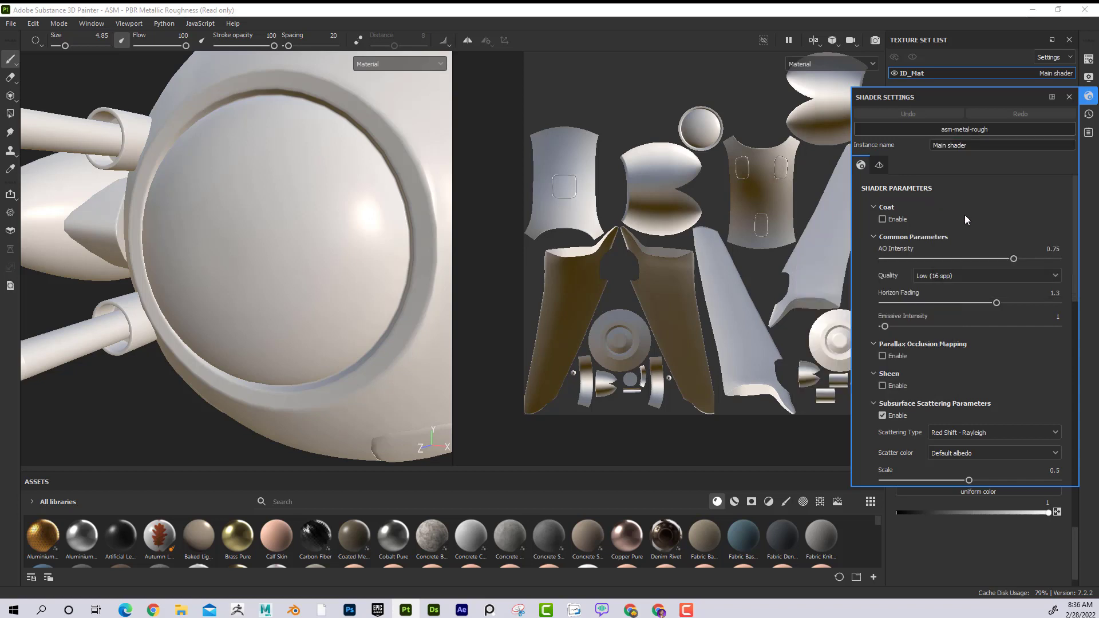
alt+drag(367, 220, 309, 255)
Paint the window dome with brush opacity set to 0.
click(1069, 97)
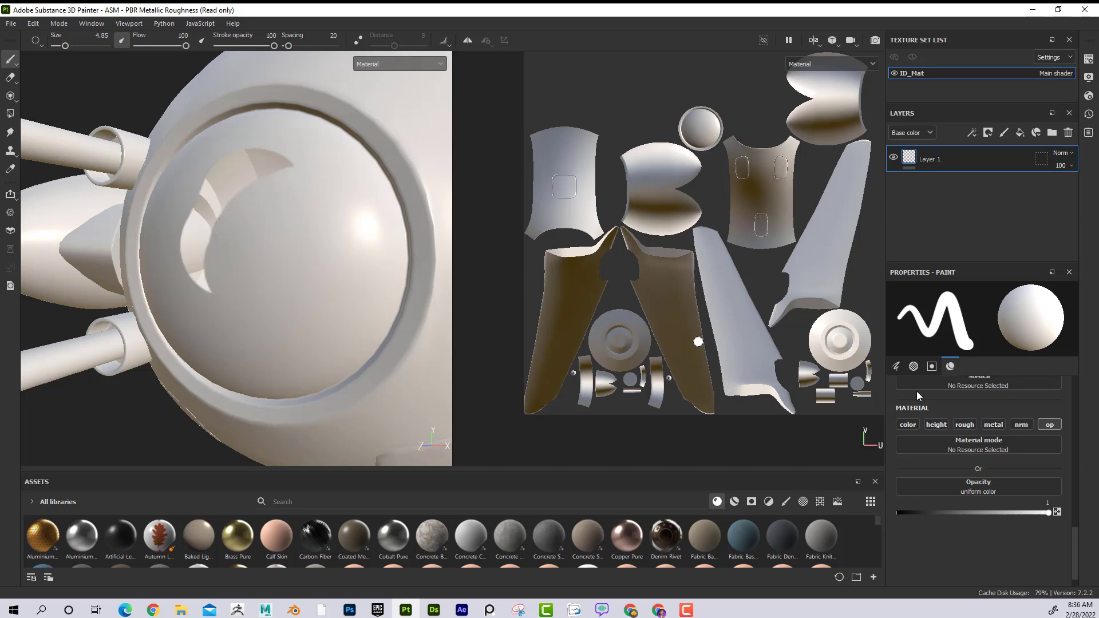
click(1057, 512)
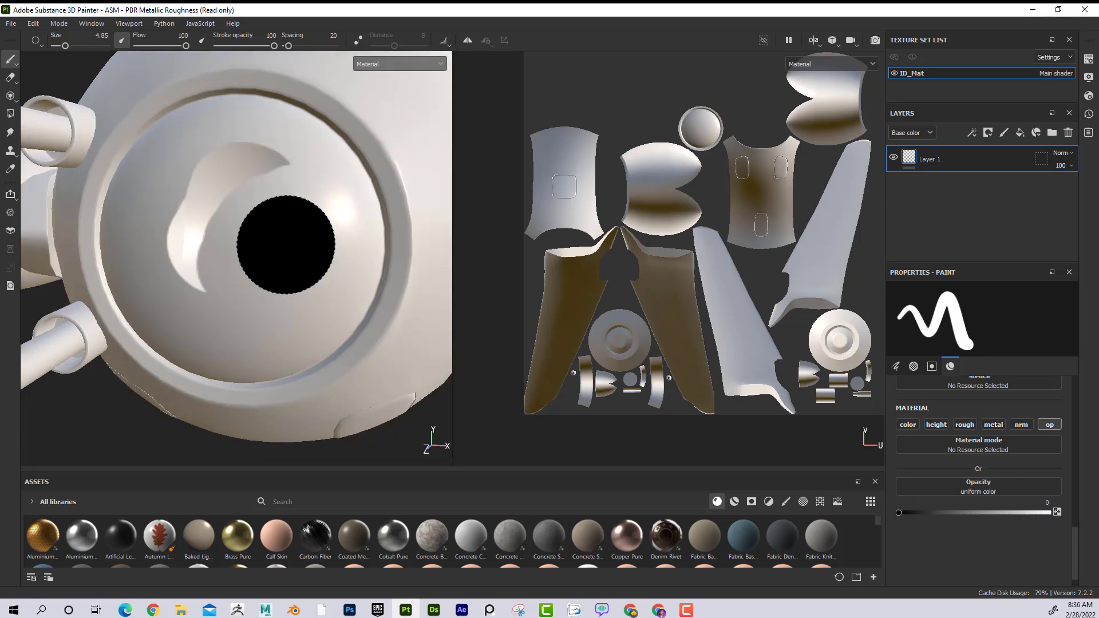
drag(286, 244, 261, 207)
mouse_move(289, 266)
alt+mouse_down()
mouse_move(346, 208)
mouse_move(233, 245)
mouse_move(307, 258)
alt+mouse_up()
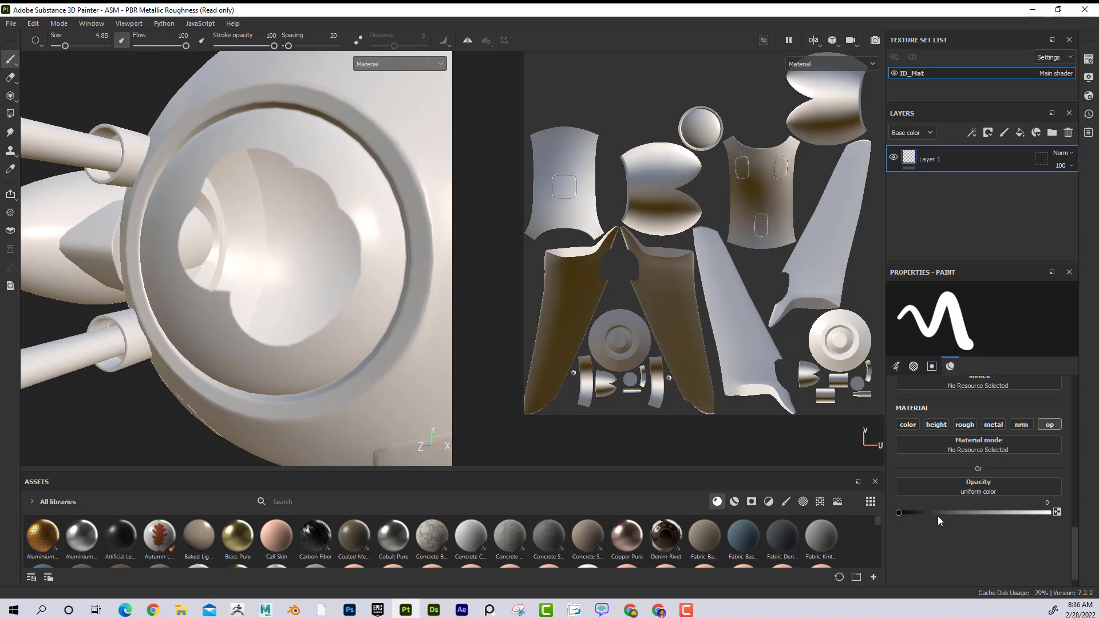
Paint over the dome with brush opacity 0.4126 for partial transparency.
drag(937, 511, 960, 512)
mouse_move(321, 259)
mouse_down()
mouse_move(233, 238)
mouse_move(363, 206)
mouse_move(305, 187)
mouse_move(269, 240)
mouse_move(320, 229)
mouse_move(275, 254)
mouse_move(252, 229)
mouse_up()
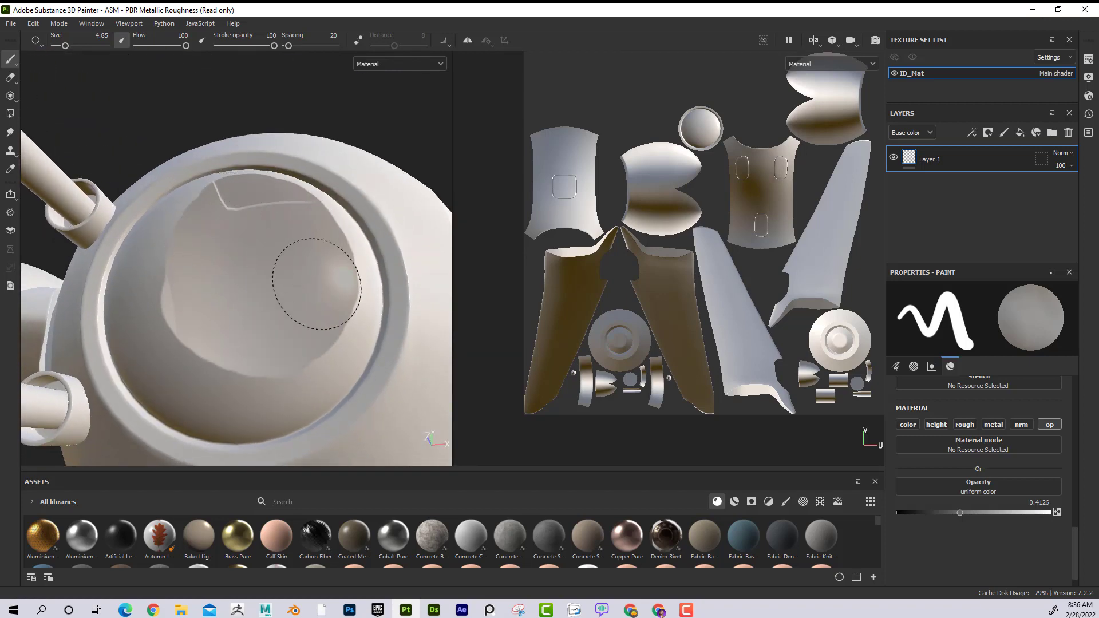
mouse_move(321, 281)
alt+mouse_down()
mouse_move(300, 314)
mouse_move(278, 307)
mouse_move(325, 305)
mouse_move(309, 289)
alt+mouse_up()
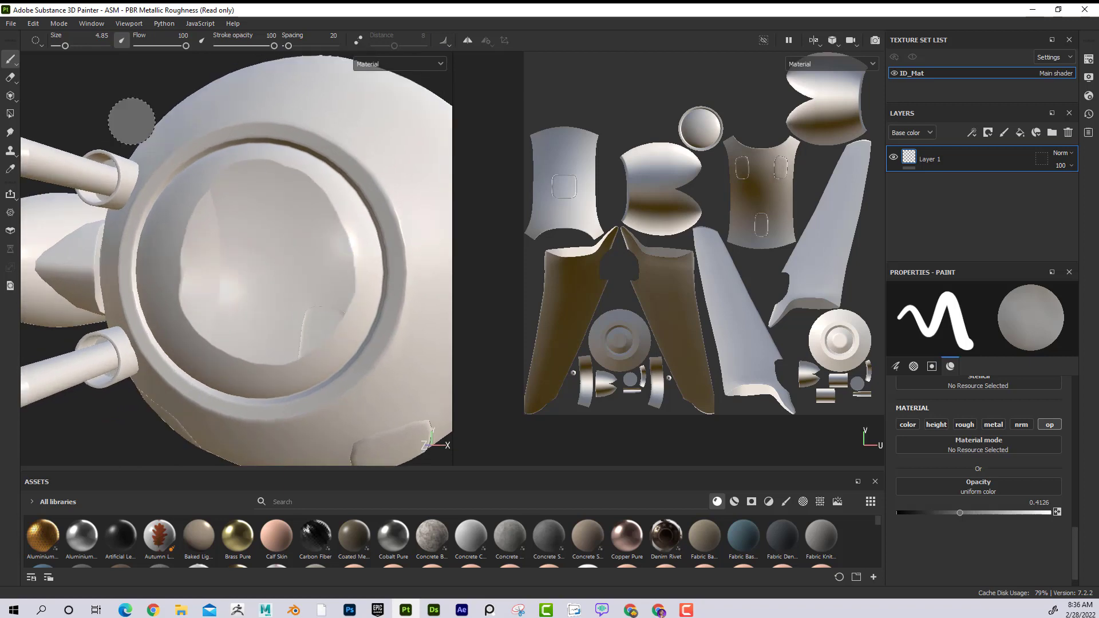
click(11, 24)
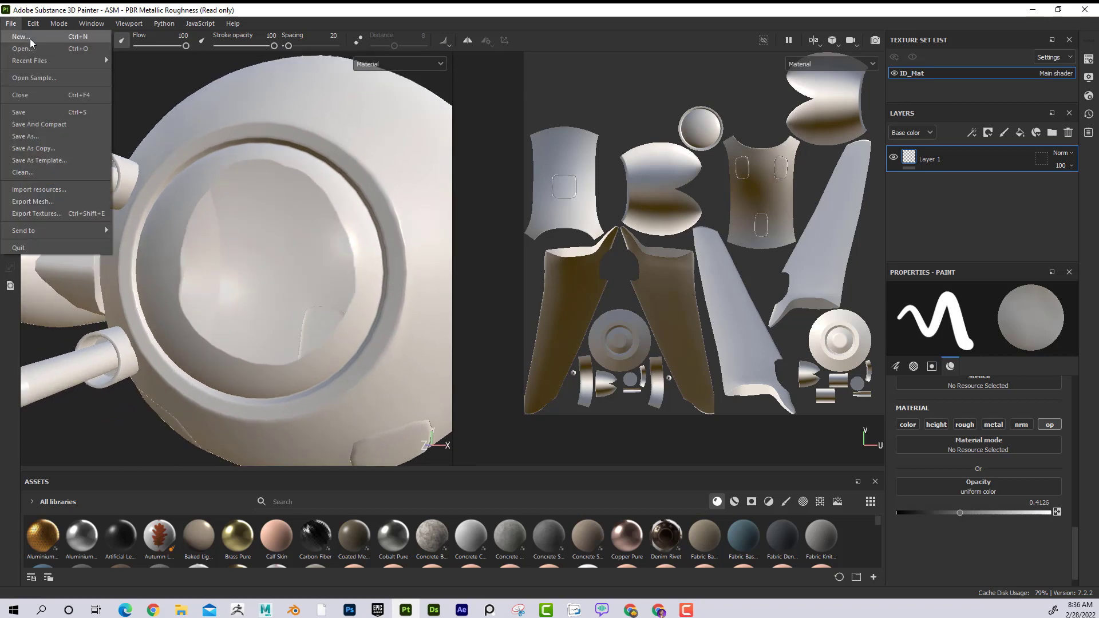
Browse the New project template list, keeping ASM - PBR Metallic Roughness (starter_assets).
click(31, 39)
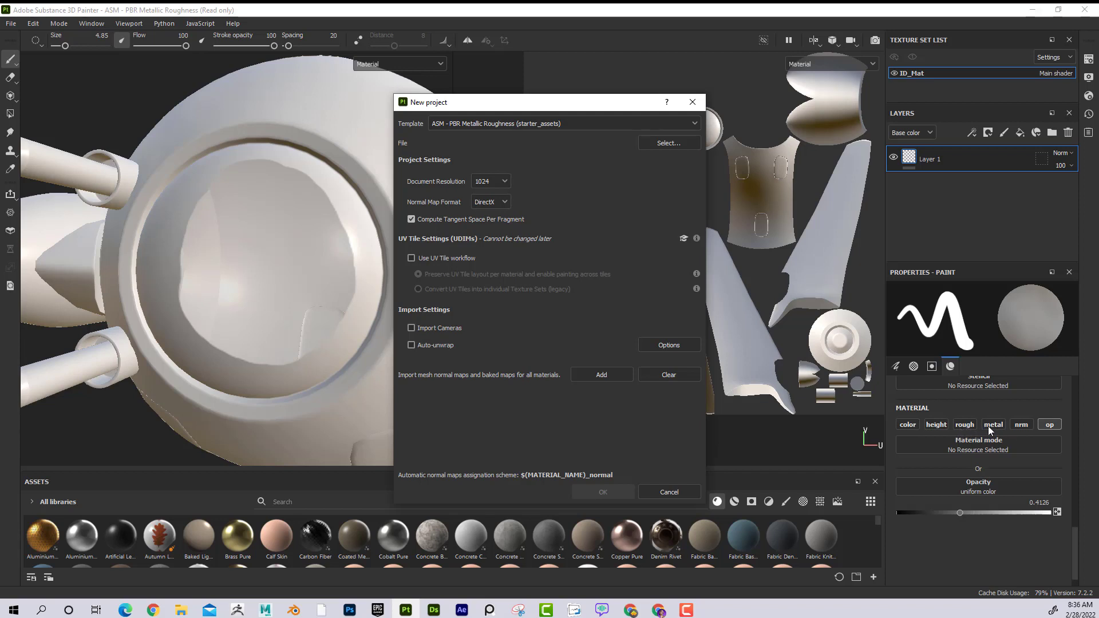
click(531, 122)
scroll(533, 183, down, 2)
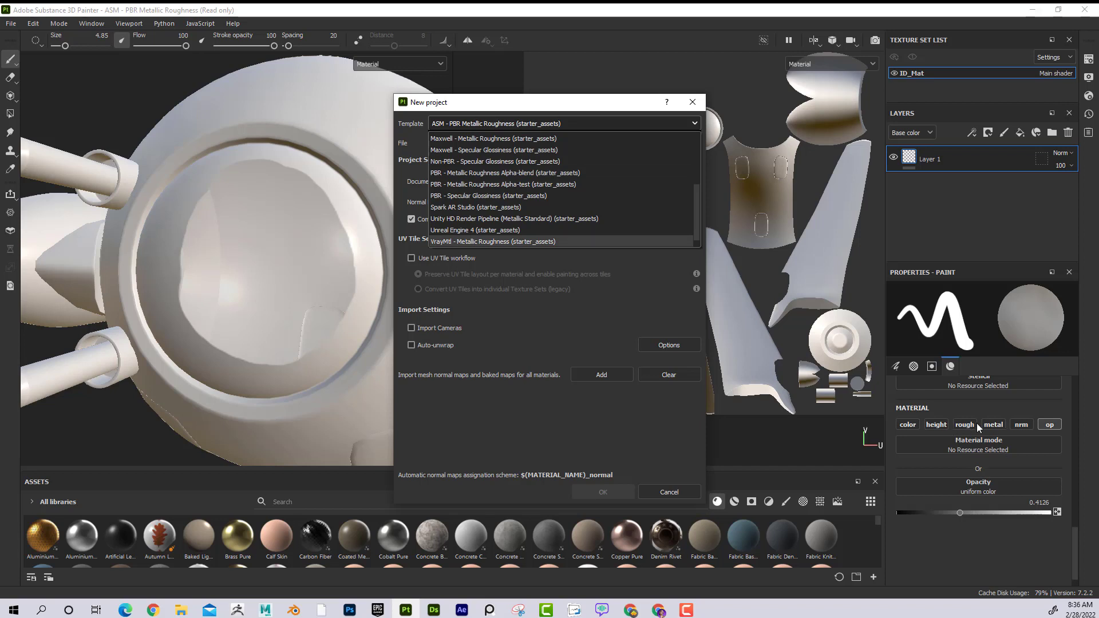
scroll(531, 177, down, 1)
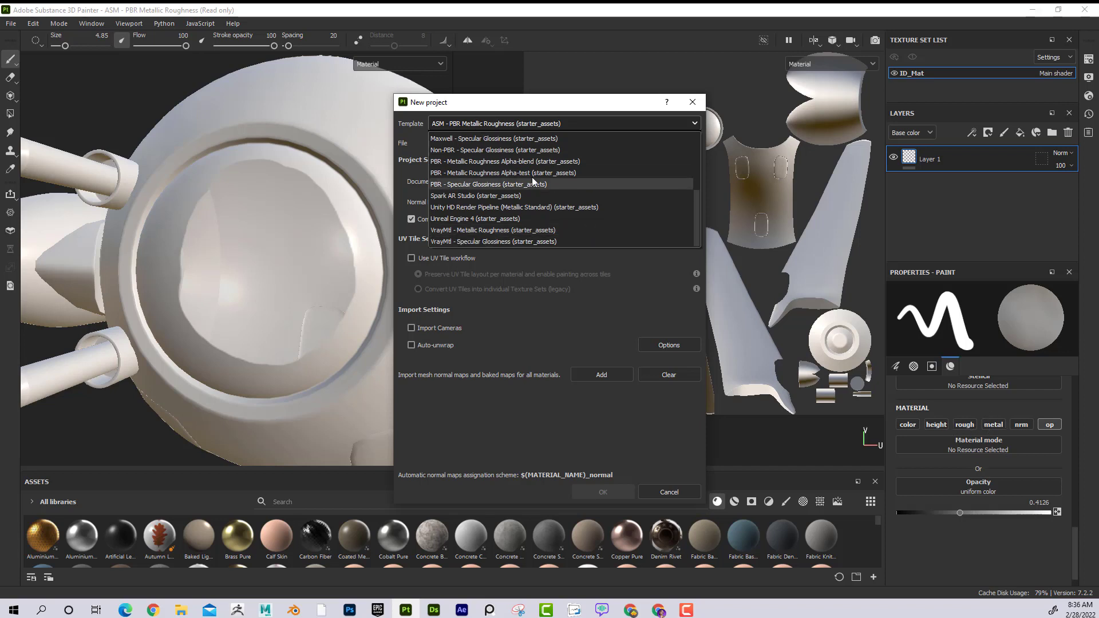
click(1088, 97)
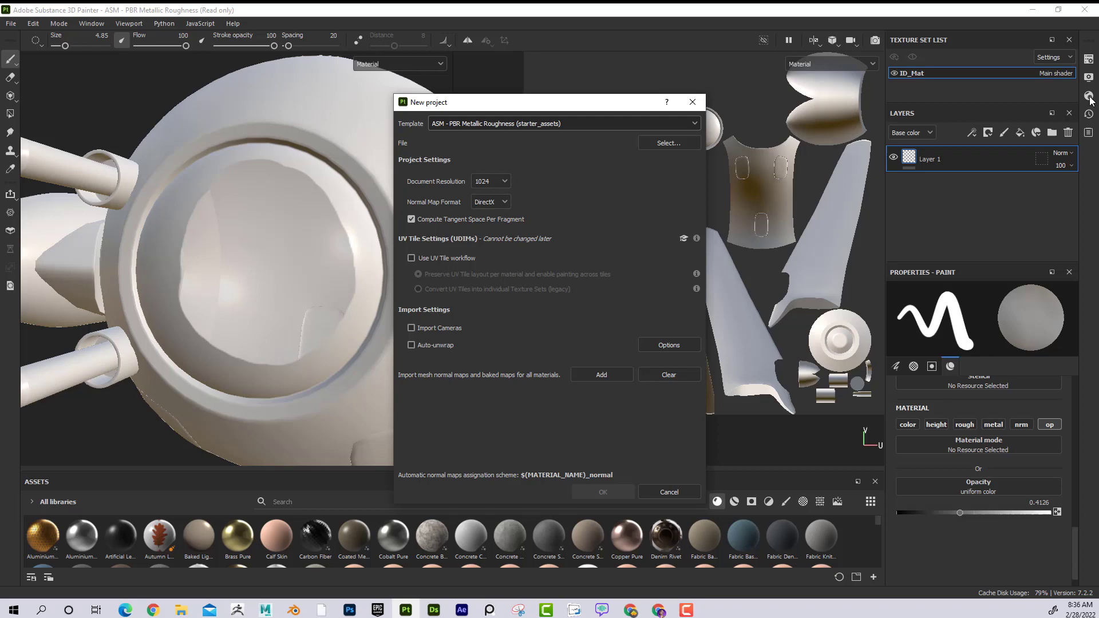
click(692, 102)
click(1087, 96)
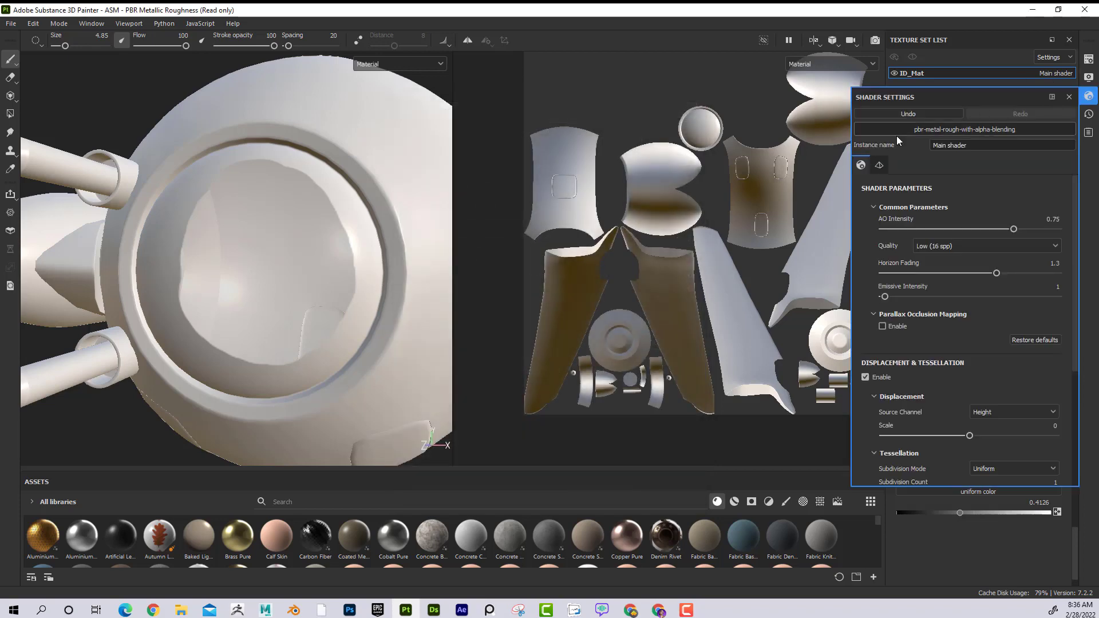
click(963, 129)
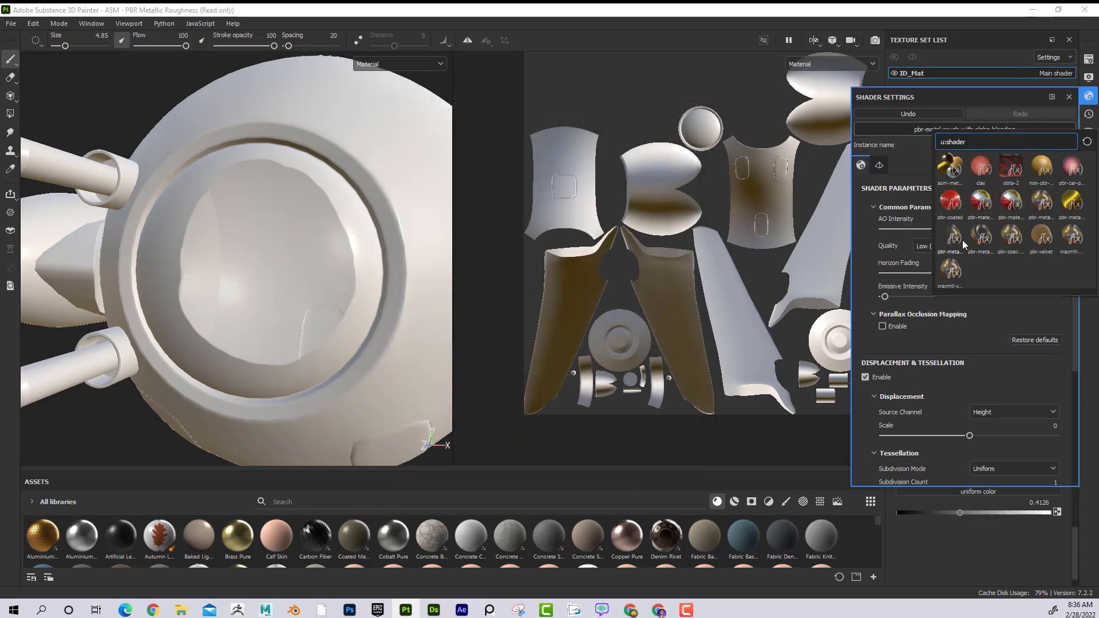
mouse_move(953, 236)
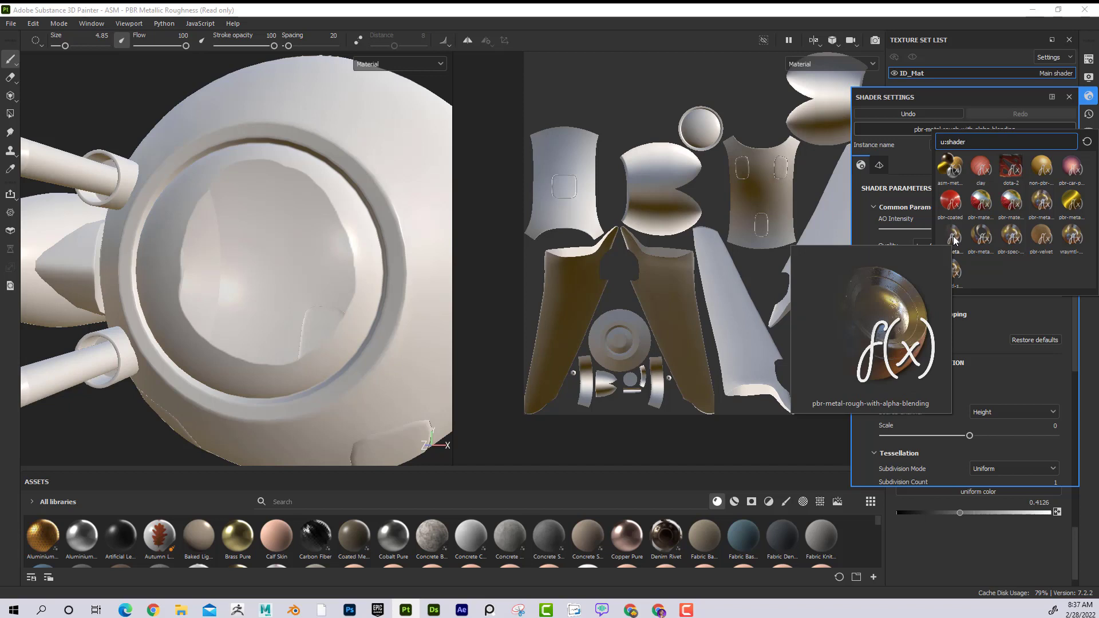
click(1067, 98)
click(1067, 97)
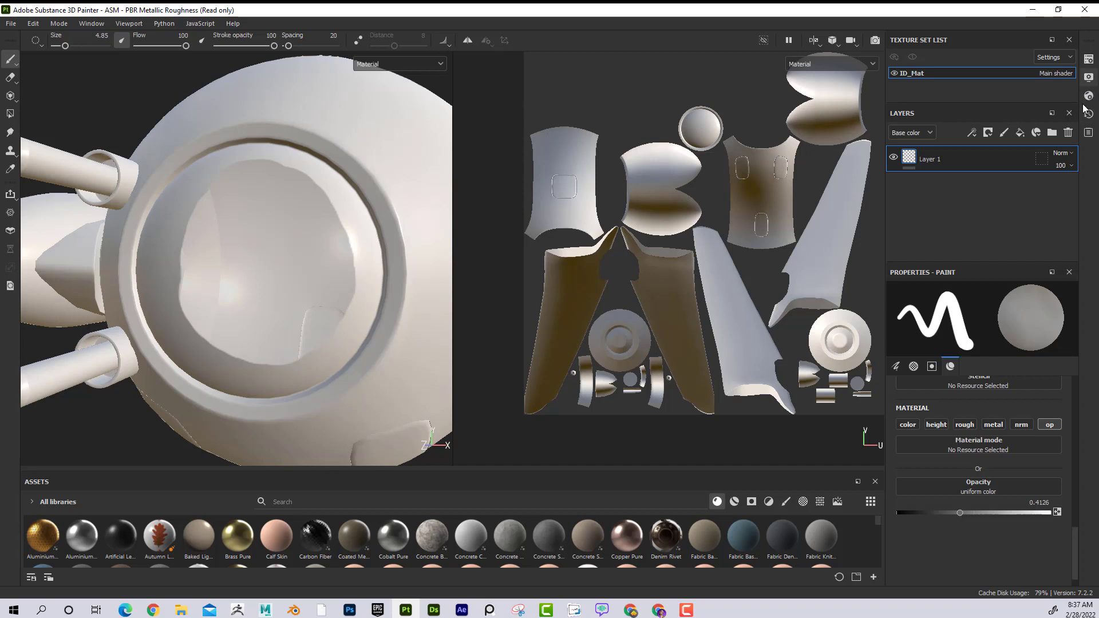
Enable the op channel and inspect the eye ring's painted opacity from several angles.
click(1042, 425)
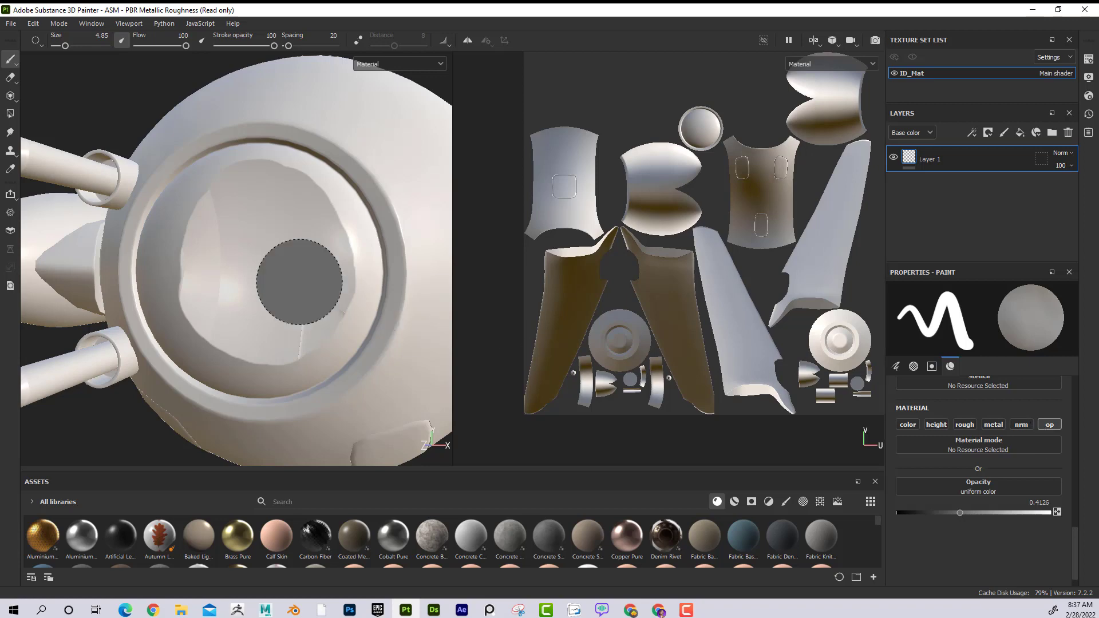
mouse_move(263, 260)
alt+mouse_down()
mouse_move(255, 273)
mouse_move(238, 263)
mouse_move(190, 270)
mouse_move(200, 260)
mouse_move(183, 255)
alt+mouse_up()
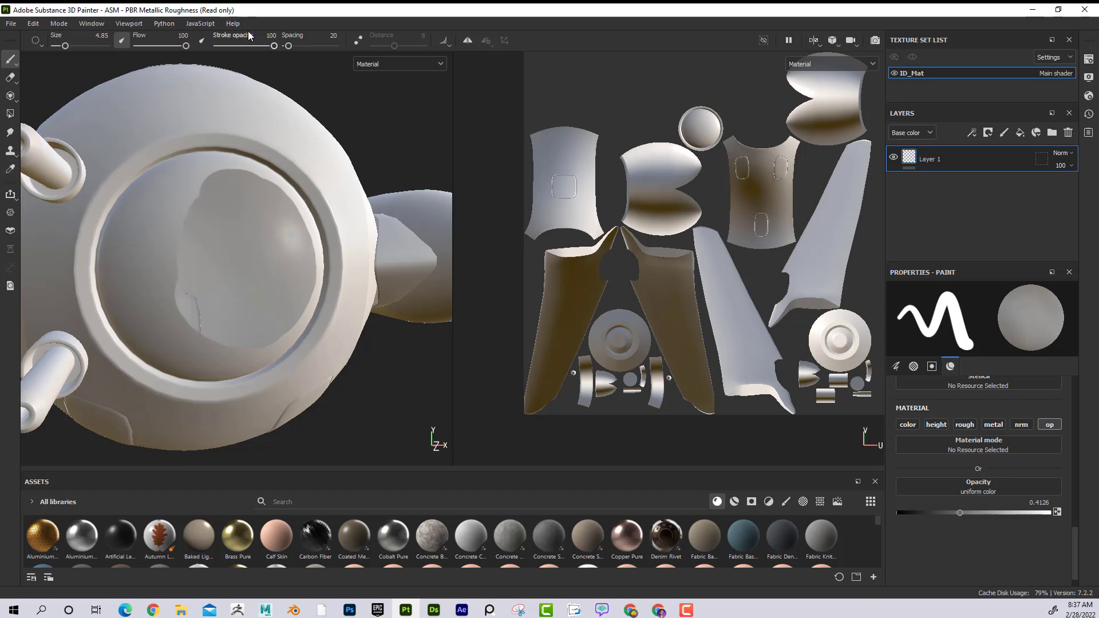
mouse_move(330, 163)
alt+mouse_down()
mouse_move(252, 183)
mouse_move(214, 177)
mouse_move(326, 166)
alt+mouse_up()
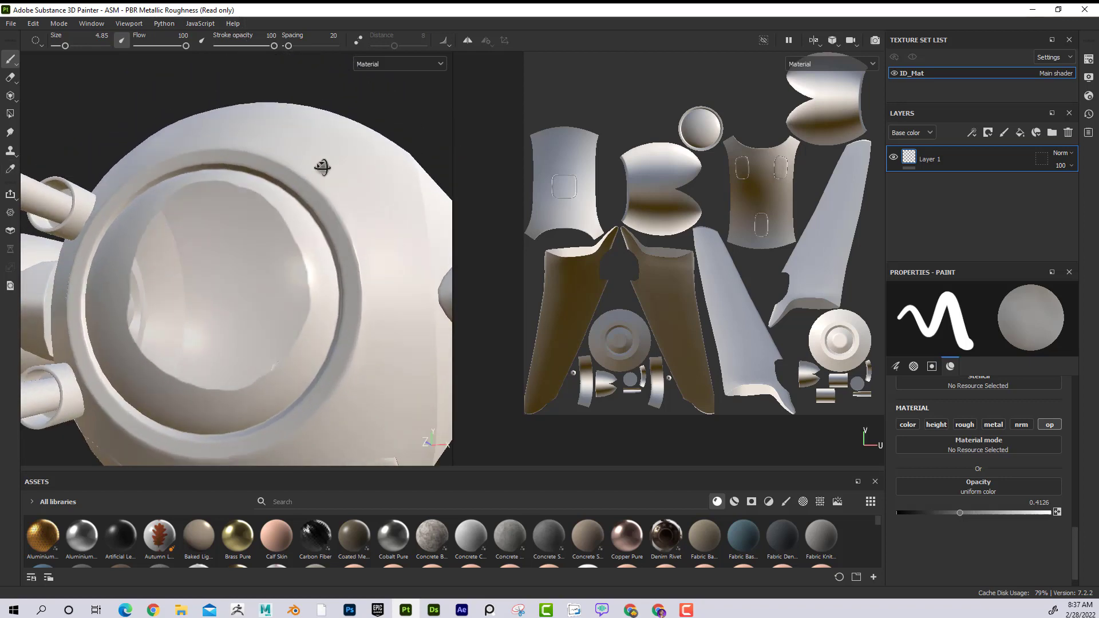
mouse_move(326, 167)
alt+right_down()
mouse_move(368, 191)
mouse_move(320, 196)
mouse_move(282, 184)
mouse_move(282, 172)
alt+right_up()
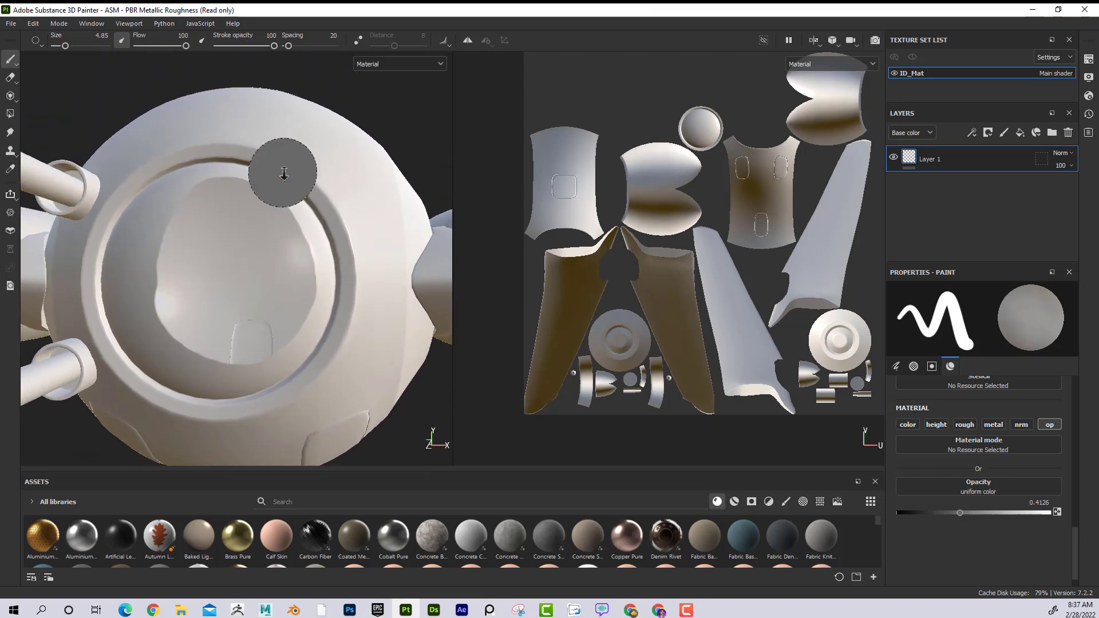
mouse_move(283, 172)
alt+mouse_down()
mouse_move(323, 186)
mouse_move(252, 216)
mouse_move(314, 225)
alt+mouse_up()
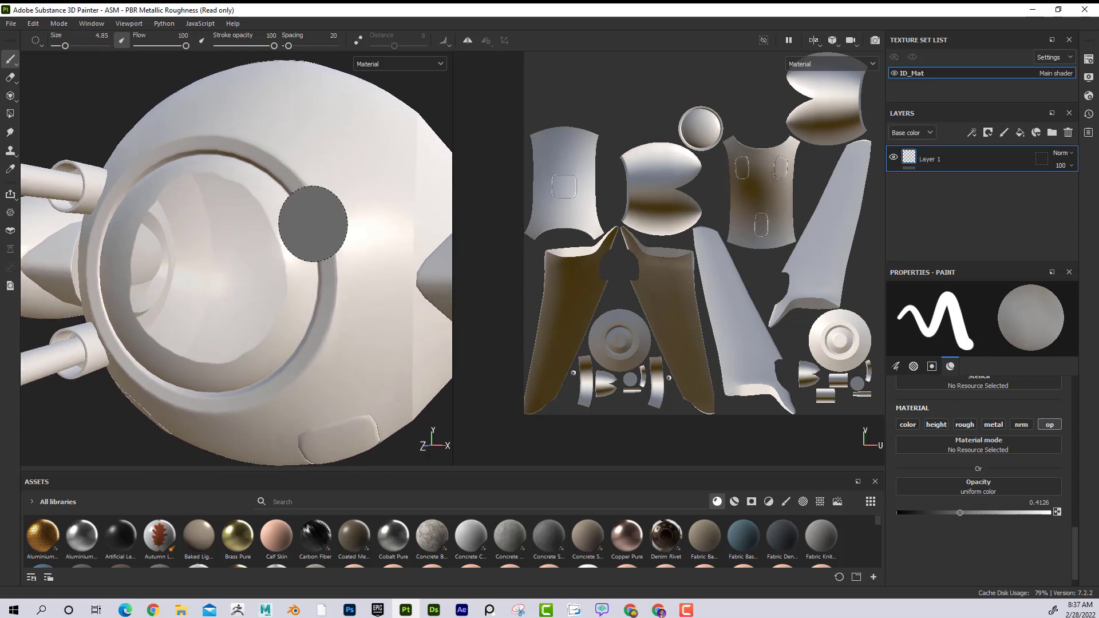
click(1049, 425)
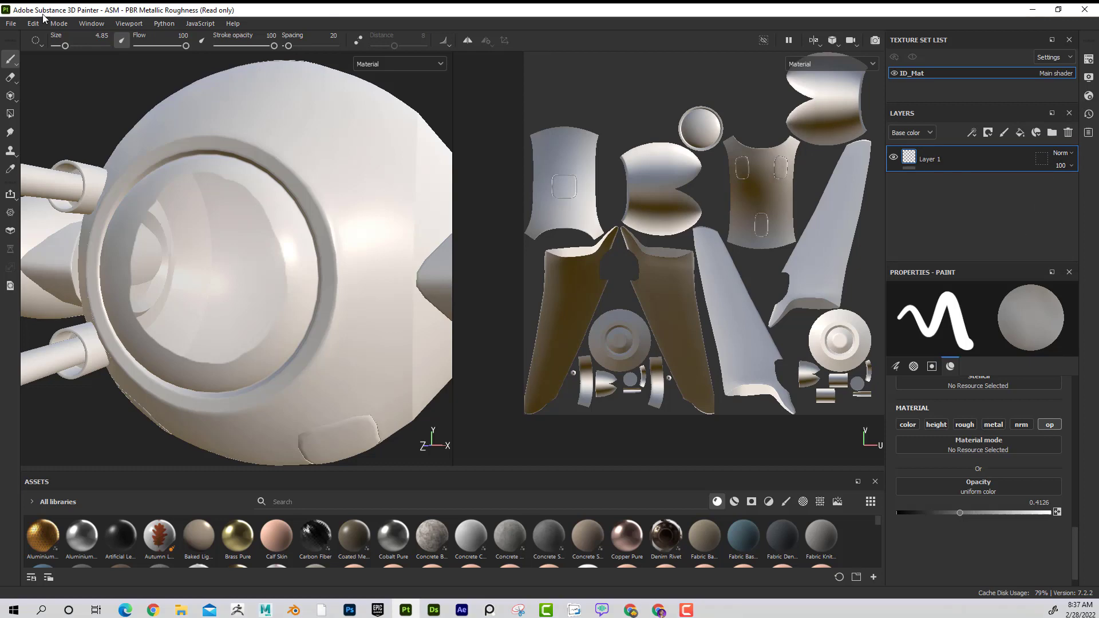
click(11, 25)
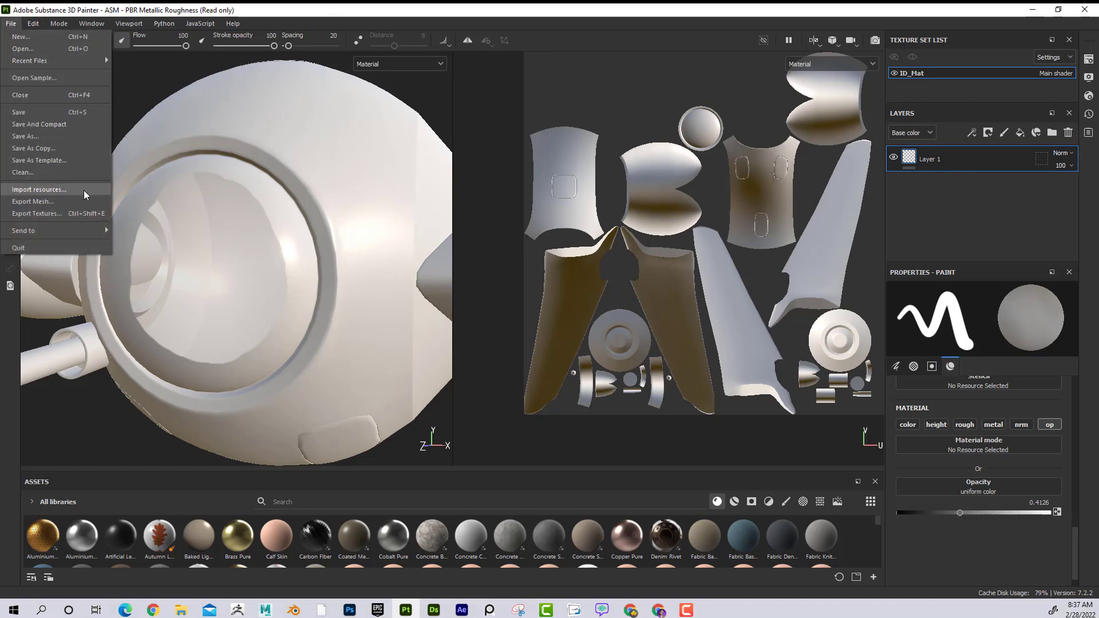
click(81, 214)
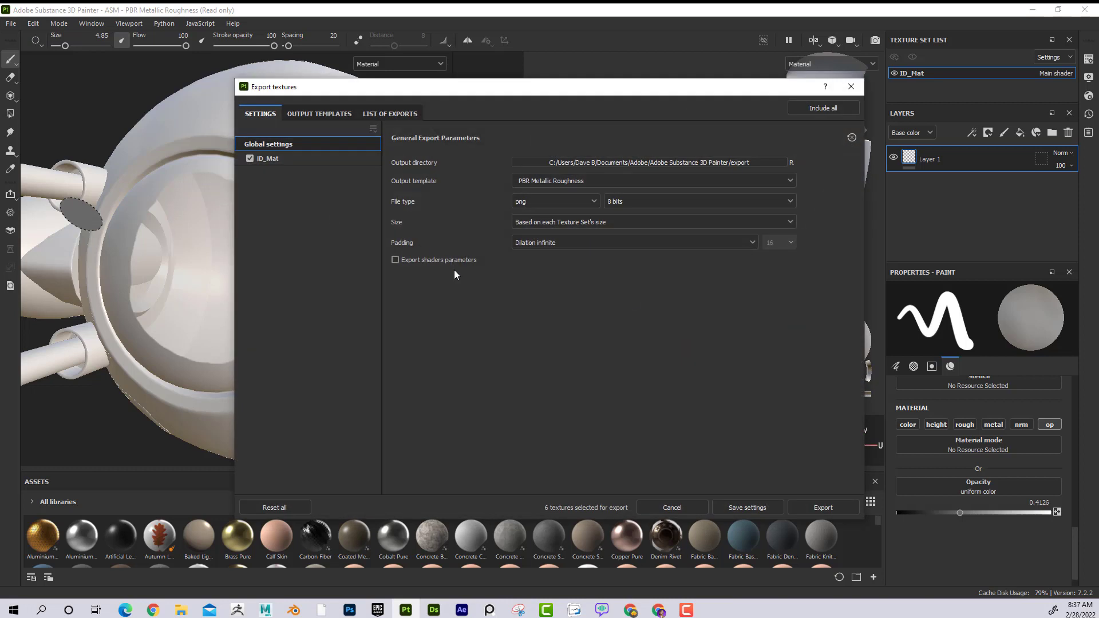
click(293, 158)
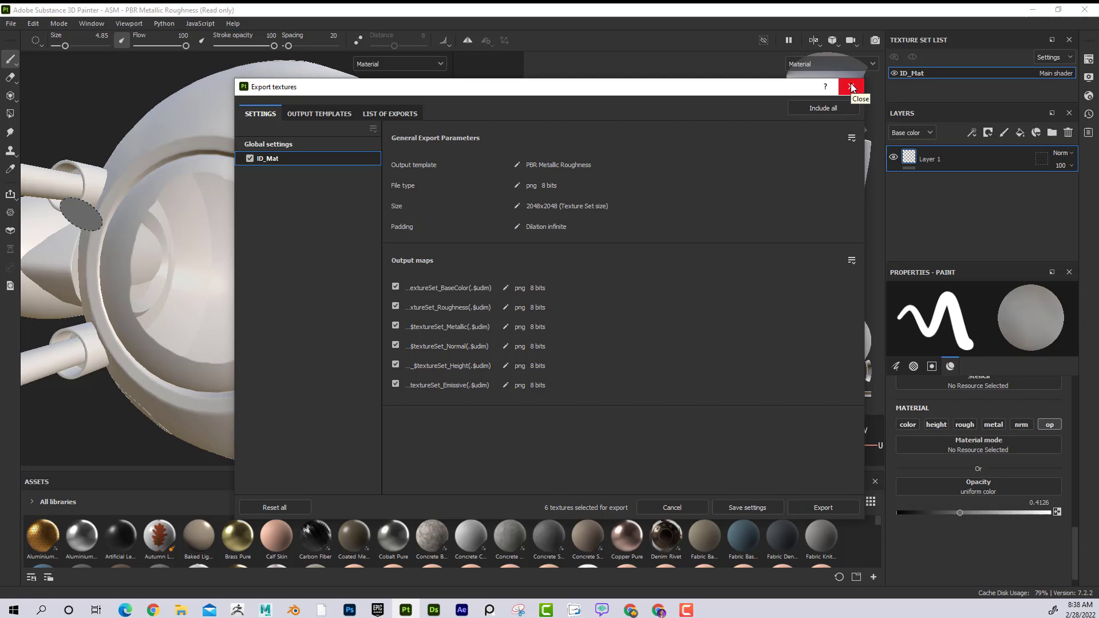
click(324, 112)
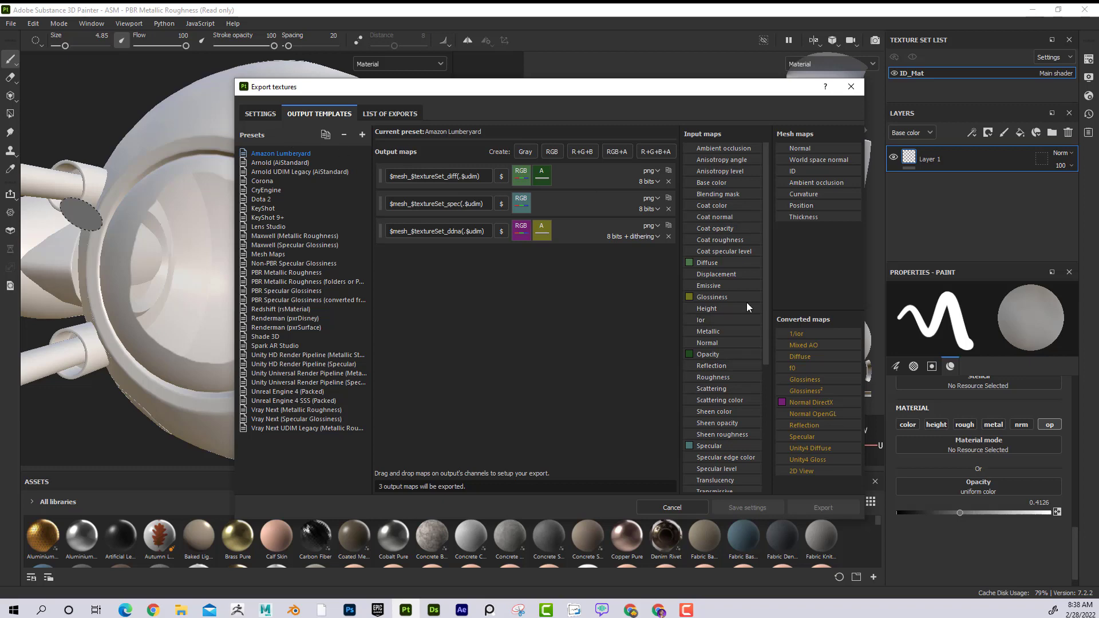
click(263, 115)
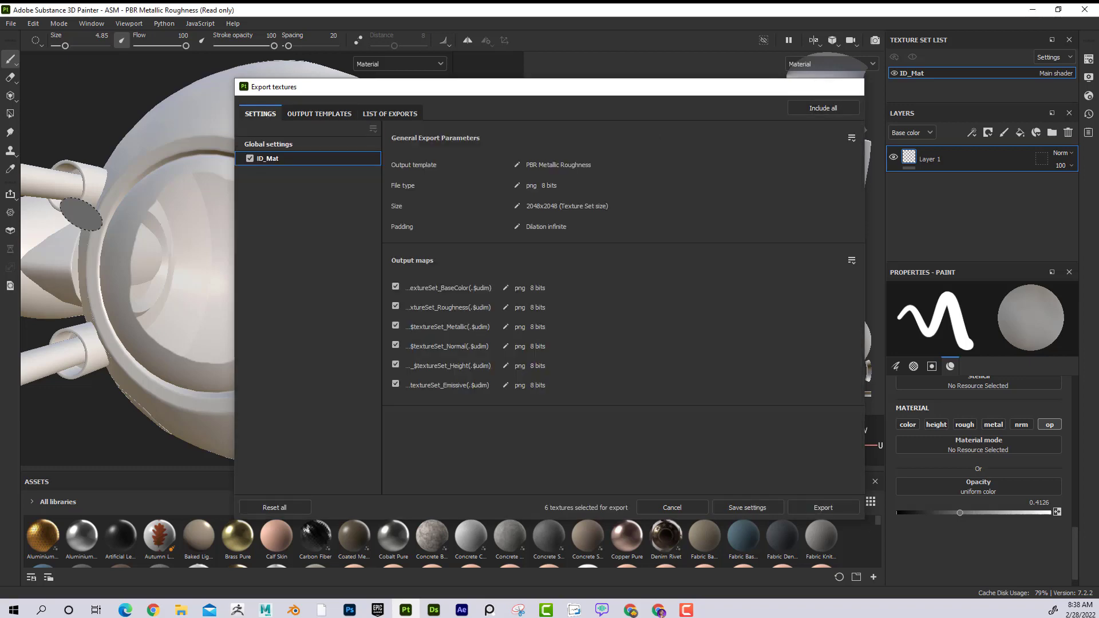
click(850, 87)
In Export Textures, choose the 'Document channels + Normal + AO (With Alpha)' output template, selecting 8 maps.
click(11, 23)
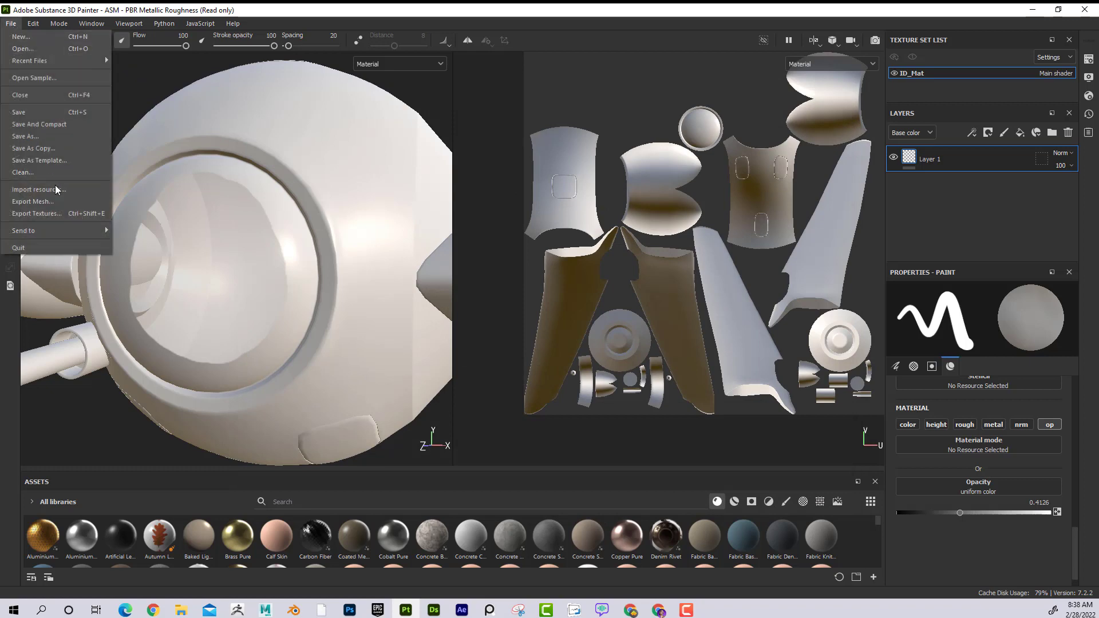
click(65, 214)
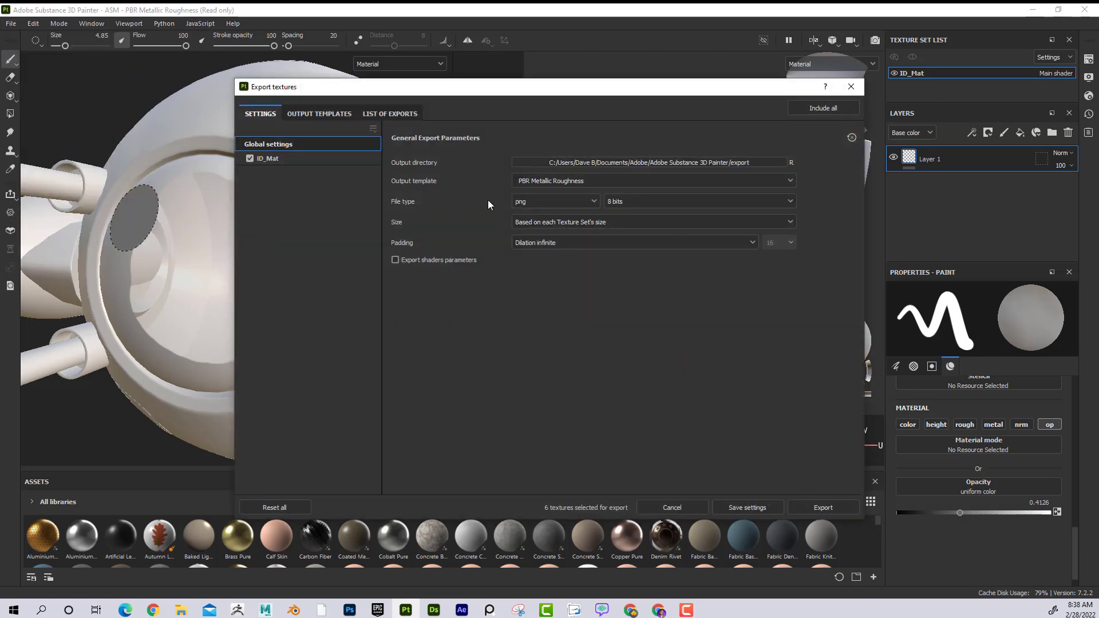
click(556, 183)
scroll(581, 277, up, 3)
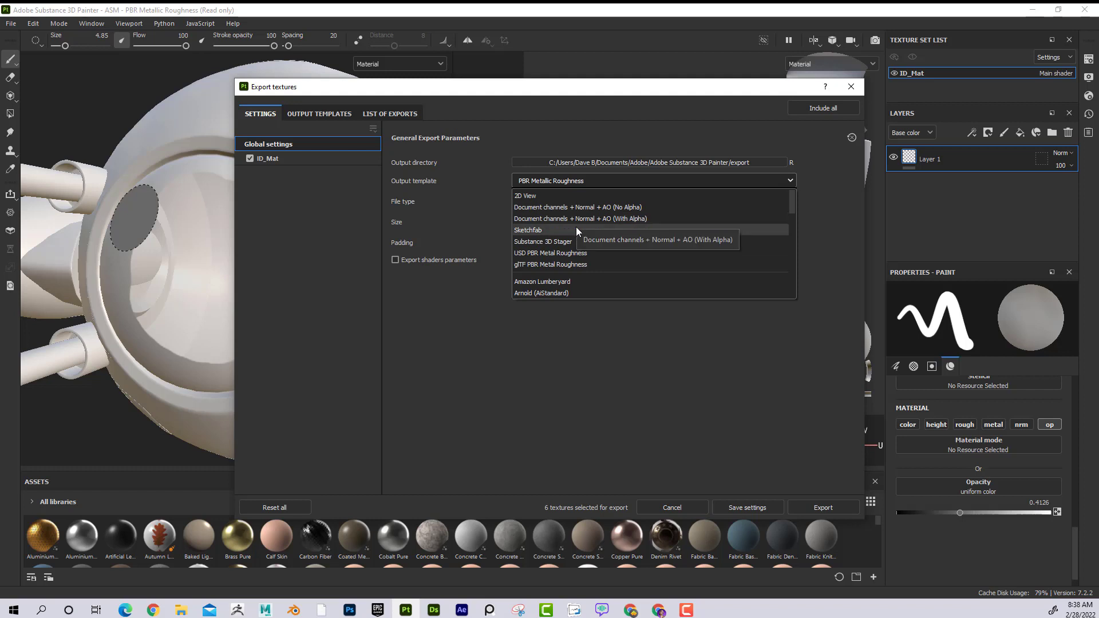
click(581, 221)
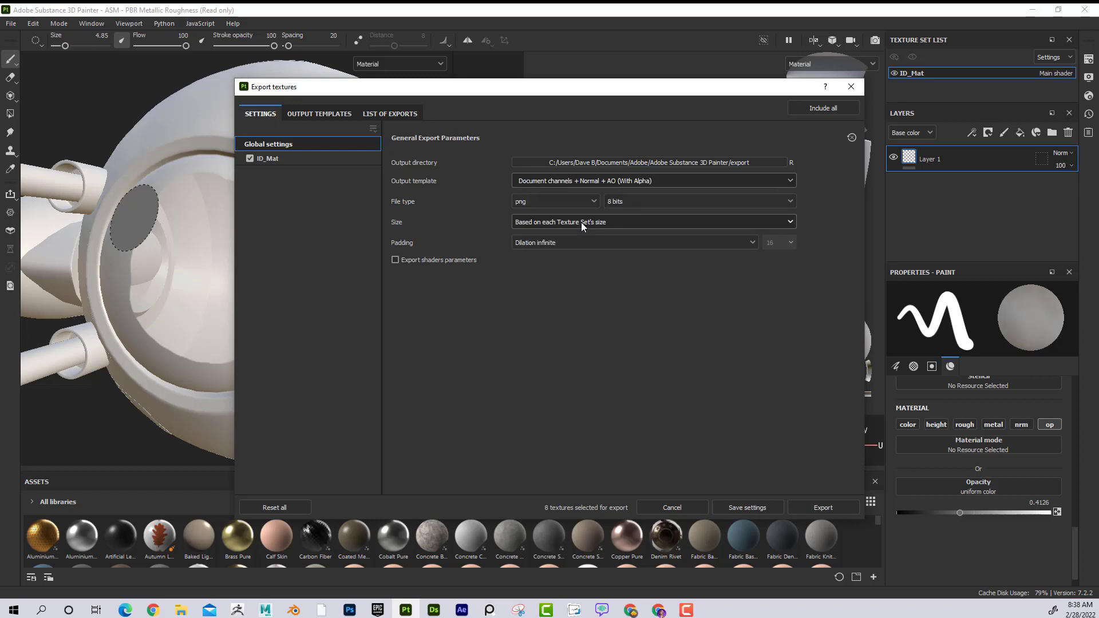
Untick ID_Mat's Mixed_AO and Base_color maps, leaving only $textureSet_Opacity for export.
click(294, 158)
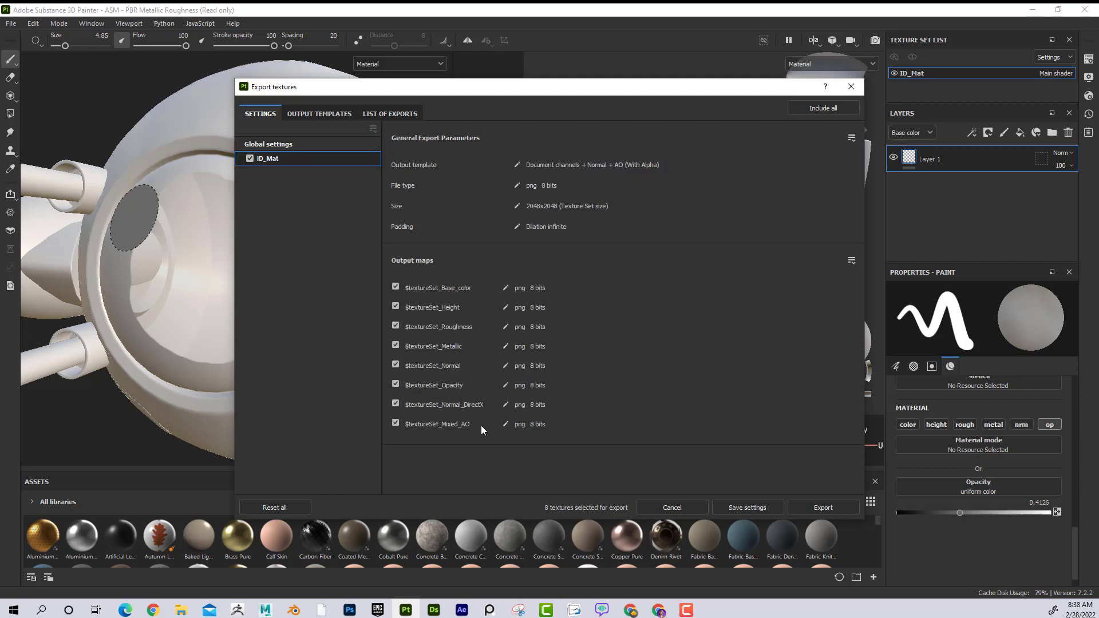
click(395, 422)
click(395, 287)
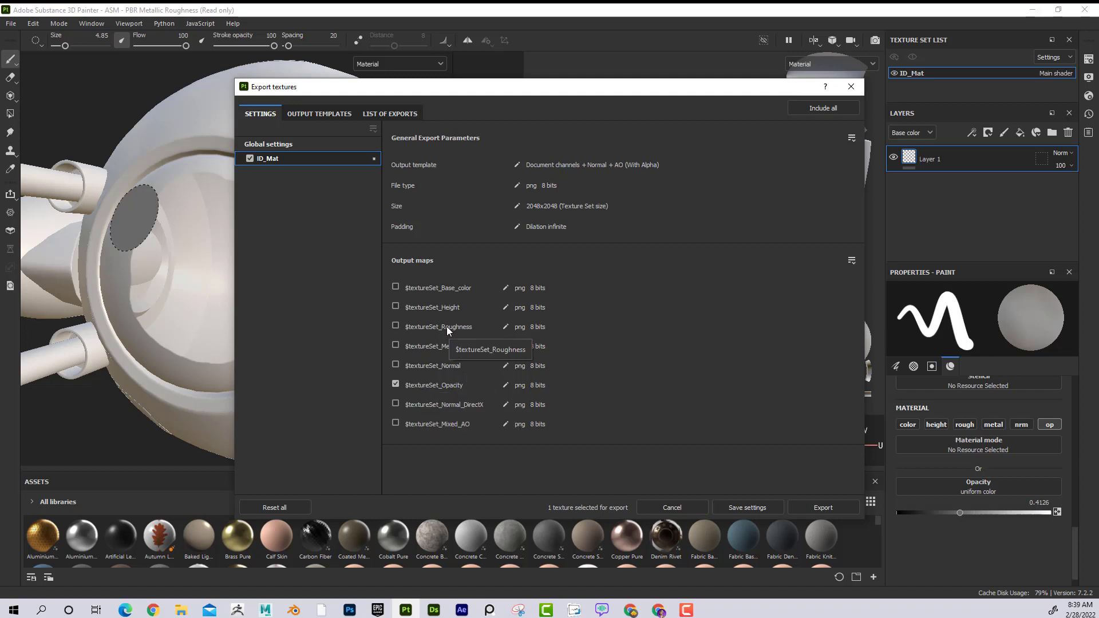
drag(598, 88, 598, 63)
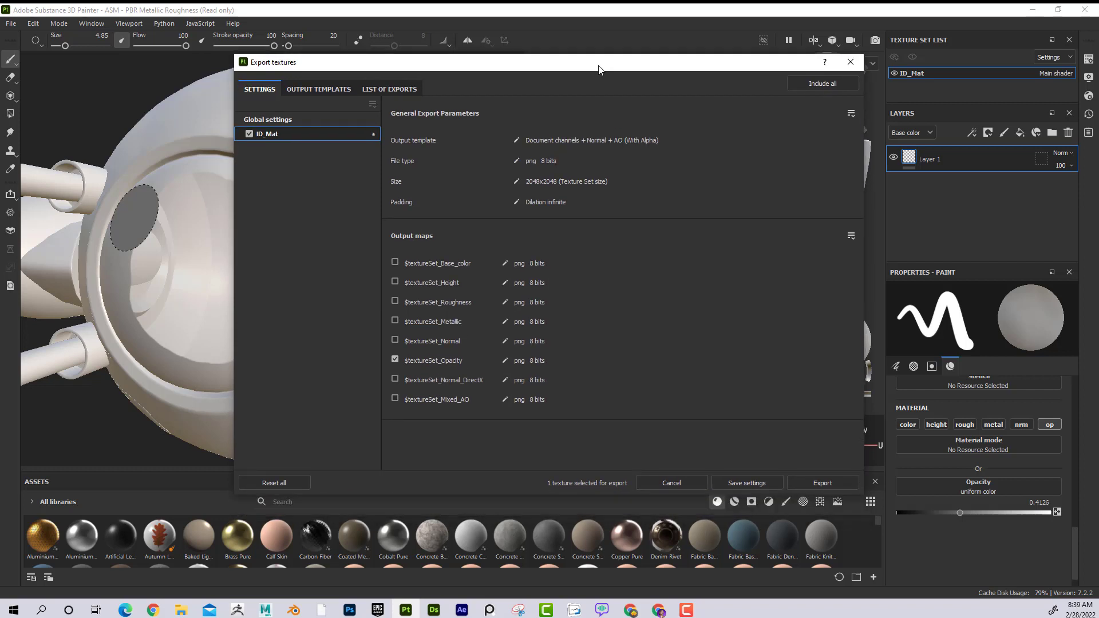